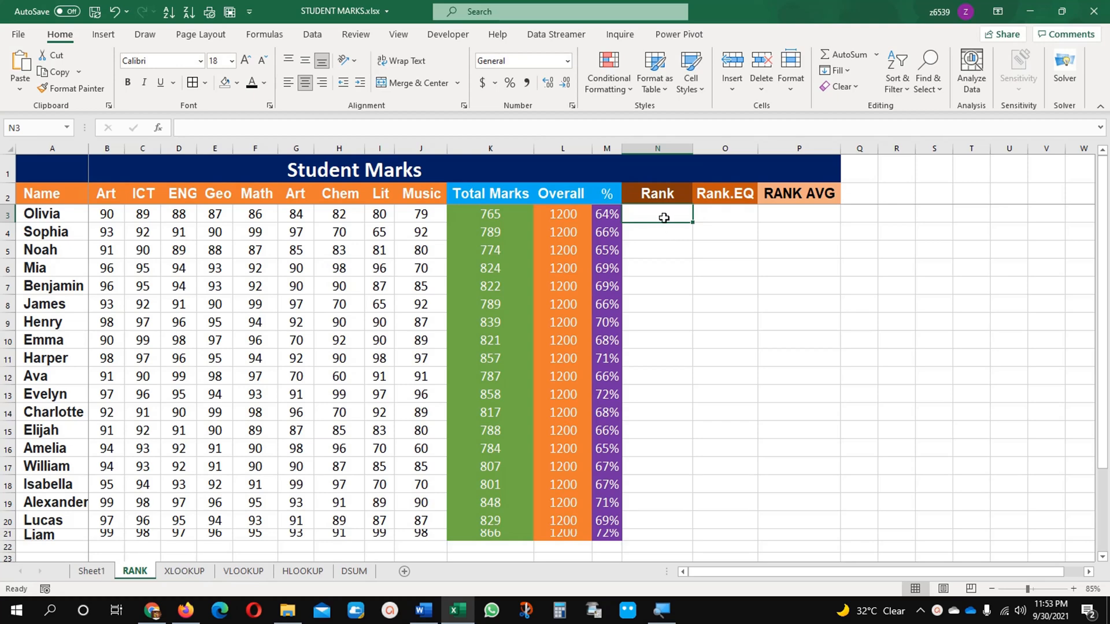
{"action": "type", "text": "=rank"}
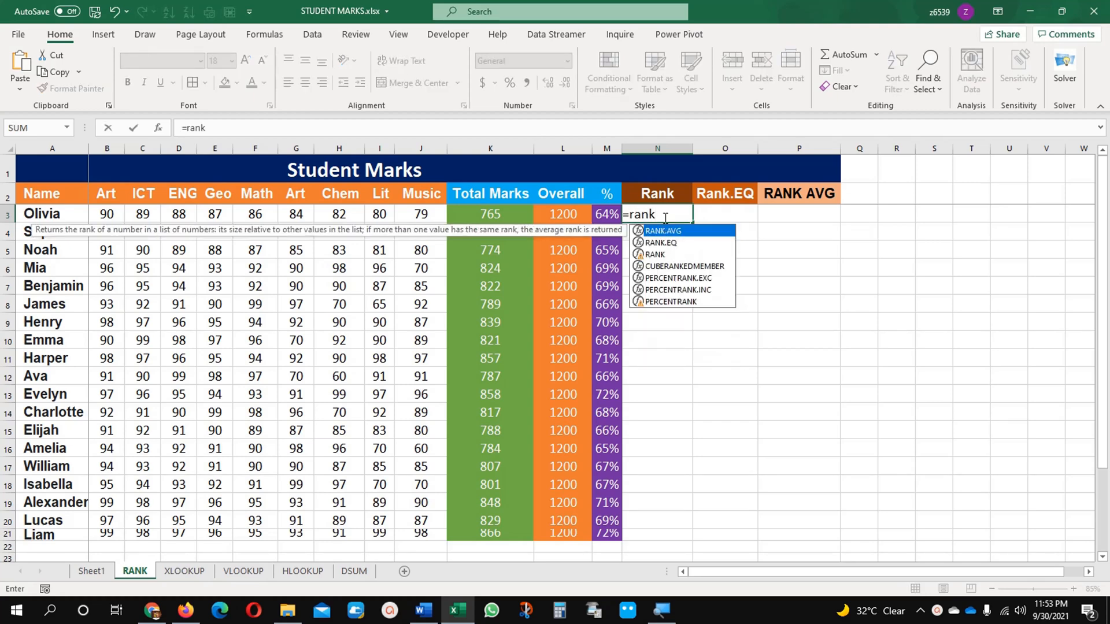
{"action": "left_click", "coordinate": [648, 256]}
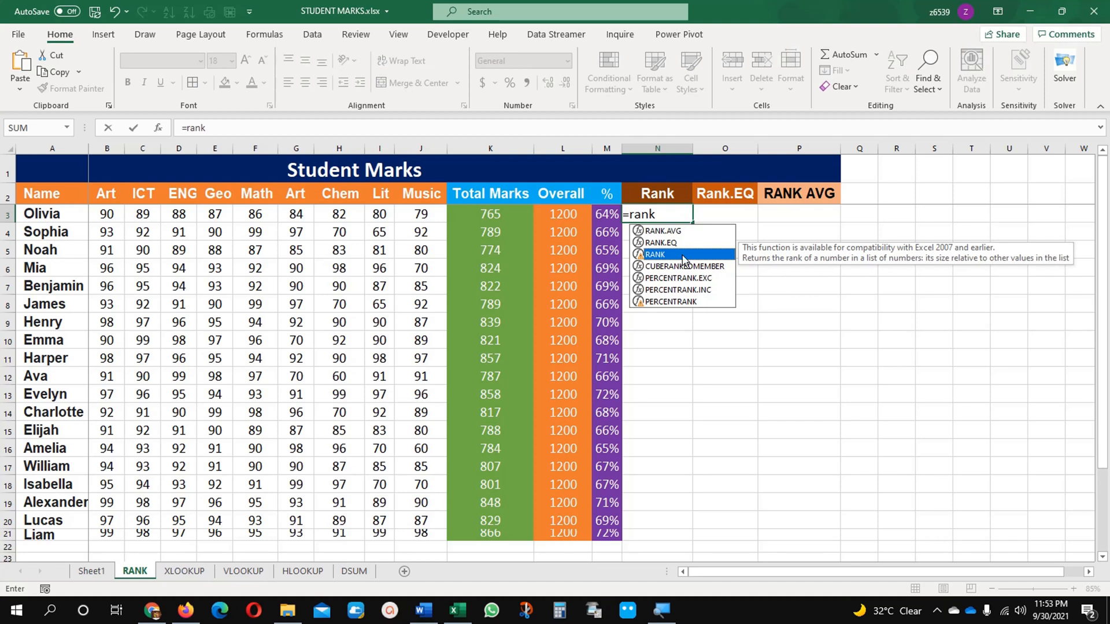
{"action": "left_click", "coordinate": [667, 214]}
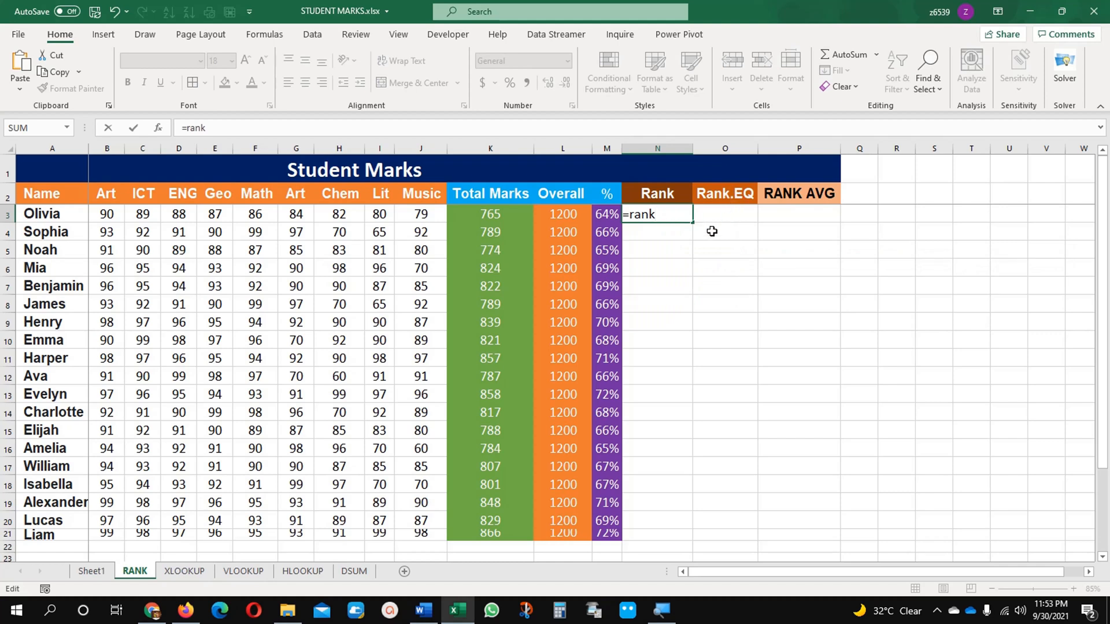
{"action": "key", "text": "Return"}
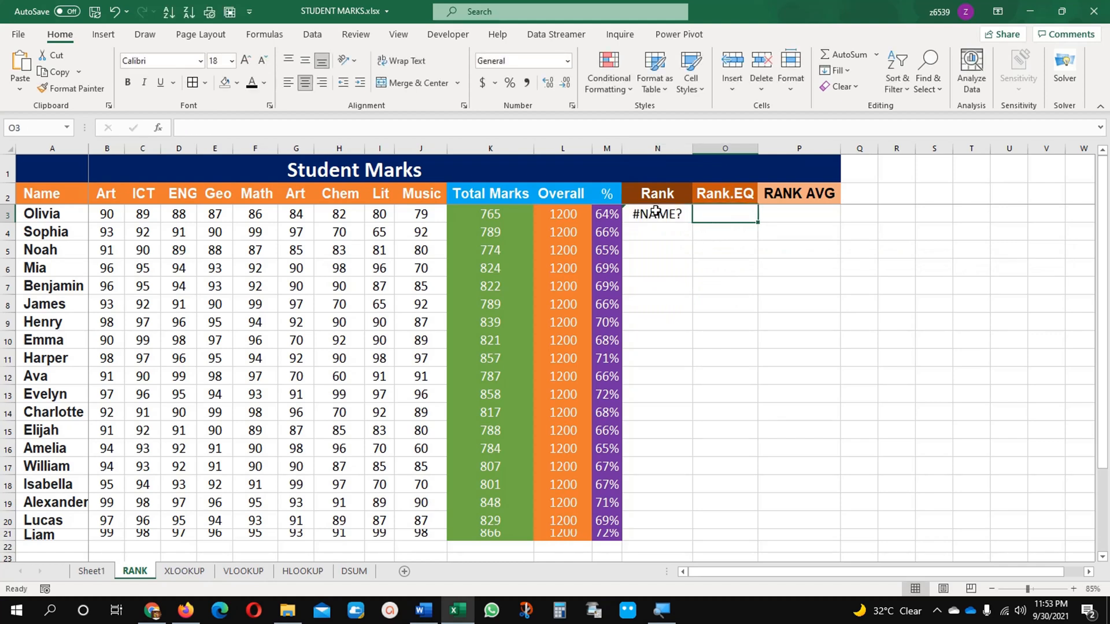
- Enter =RANK(M3,$M$3:$M$21) in N3 and fill it down the Rank column to N21
{"action": "left_click", "coordinate": [656, 212]}
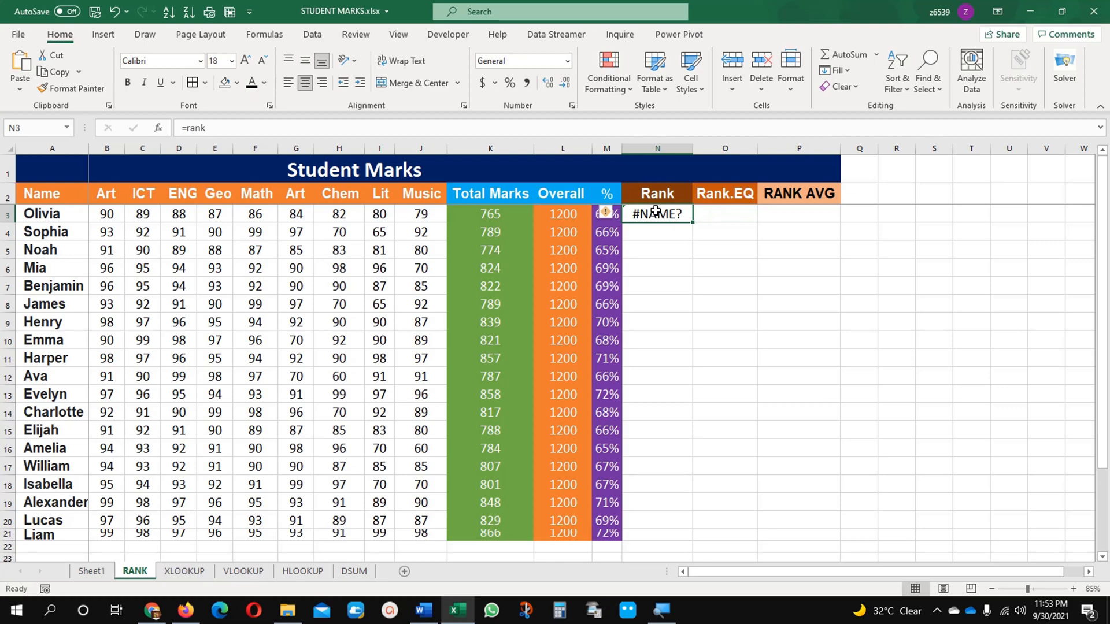
{"action": "type", "text": "=rank"}
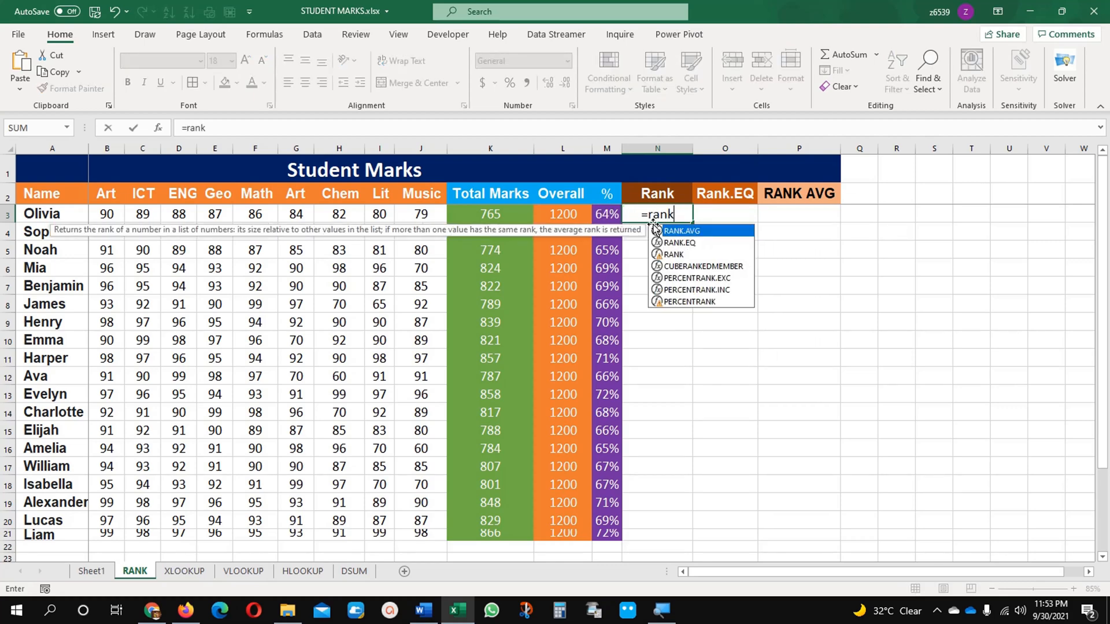
{"action": "double_click", "coordinate": [674, 254]}
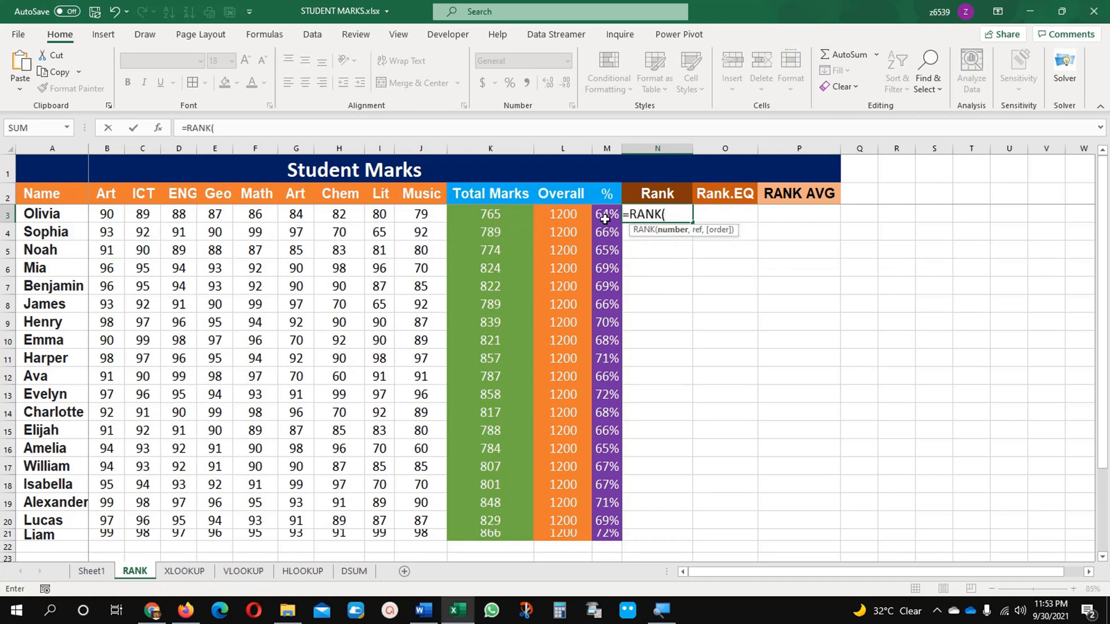
{"action": "left_click", "coordinate": [605, 219]}
{"action": "type", "text": ","}
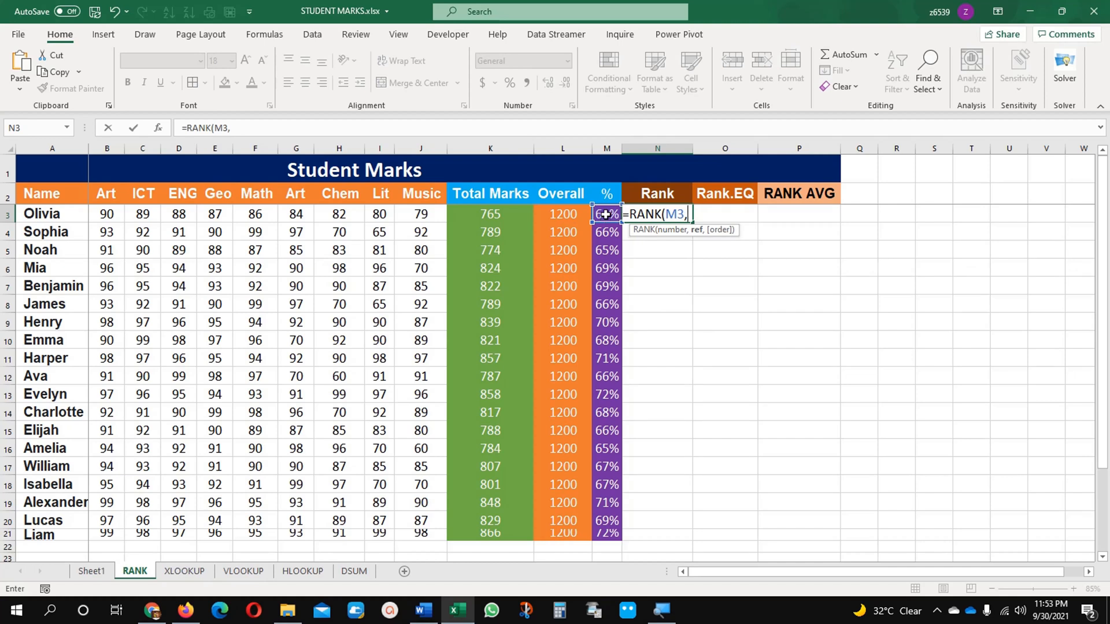
{"action": "left_click", "coordinate": [605, 214]}
{"action": "key", "text": "ctrl+shift+Down"}
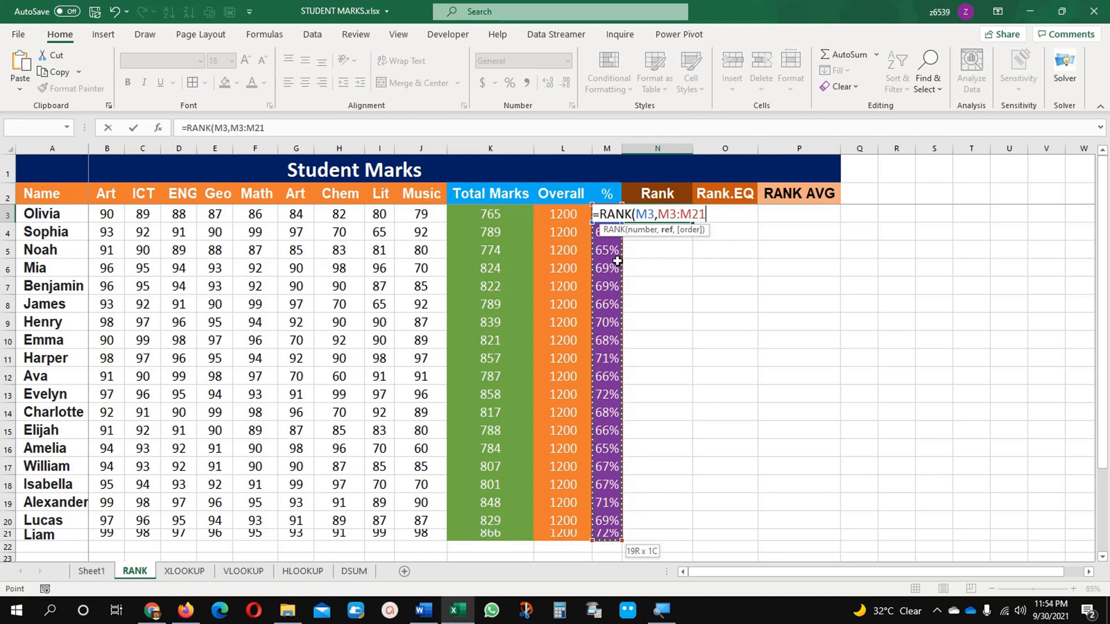
{"action": "key", "text": "F4"}
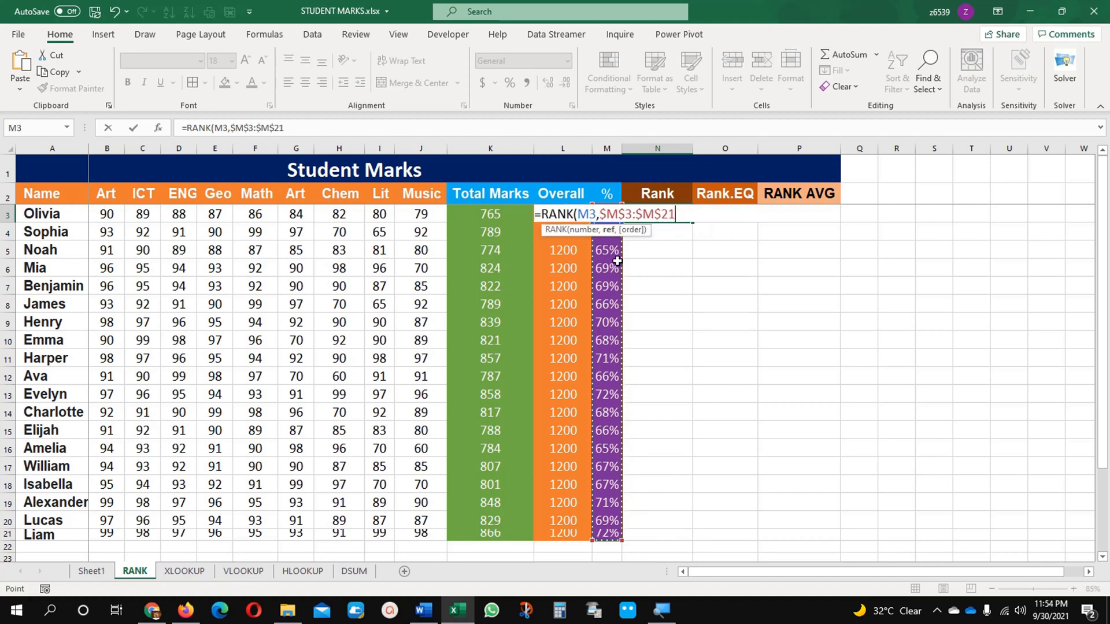
{"action": "key", "text": "Return"}
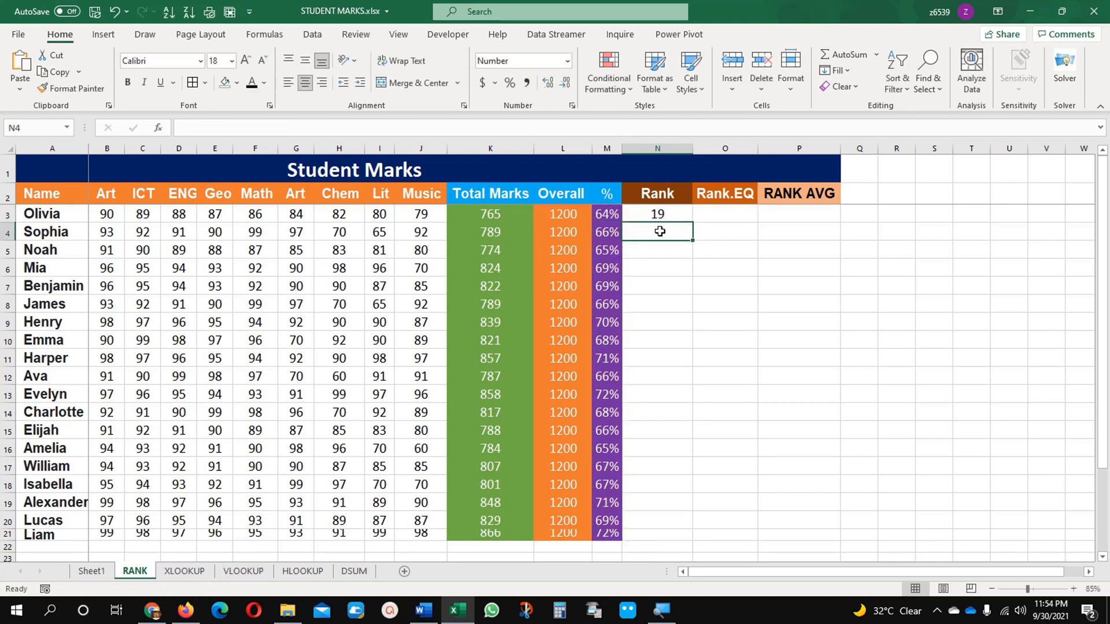
{"action": "left_click", "coordinate": [658, 214]}
{"action": "double_click", "coordinate": [694, 222]}
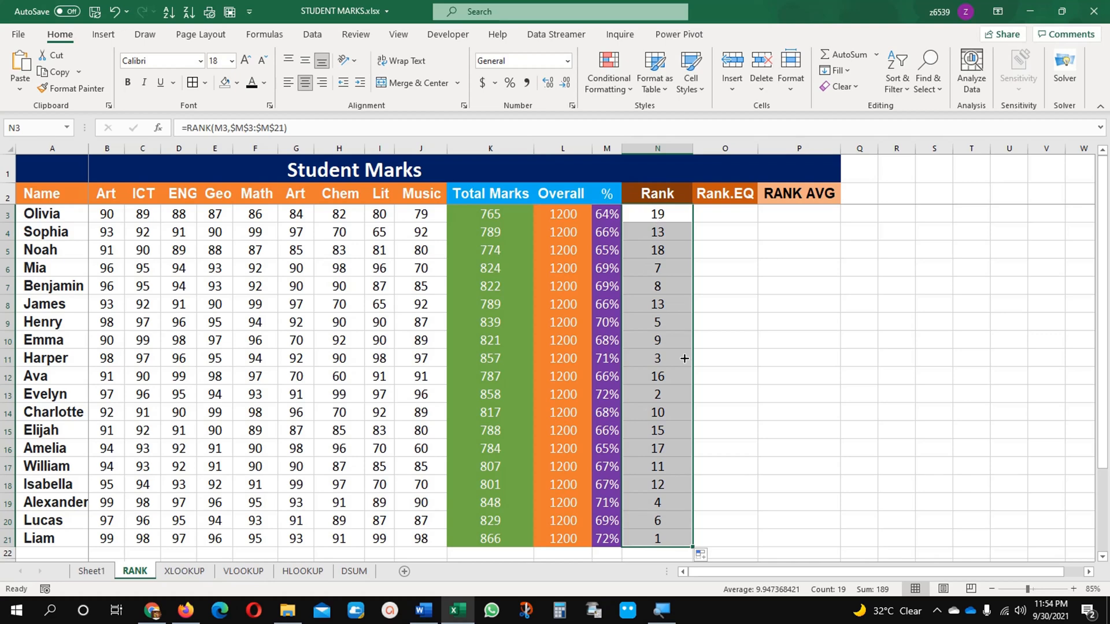
{"action": "left_click", "coordinate": [736, 218]}
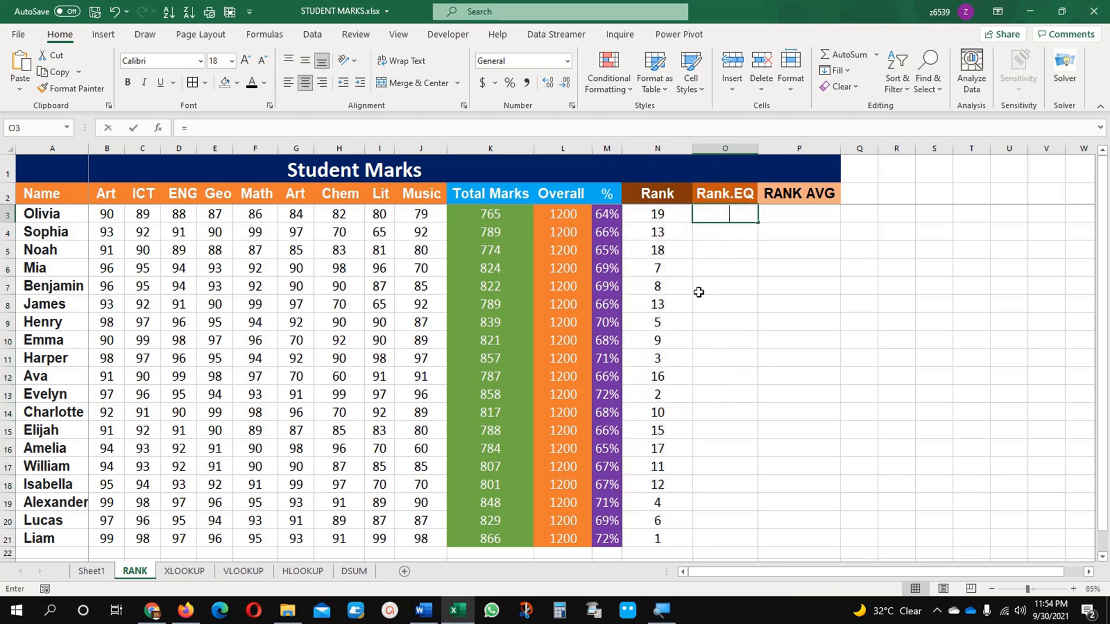
{"action": "type", "text": "=ran"}
{"action": "key", "text": "Escape"}
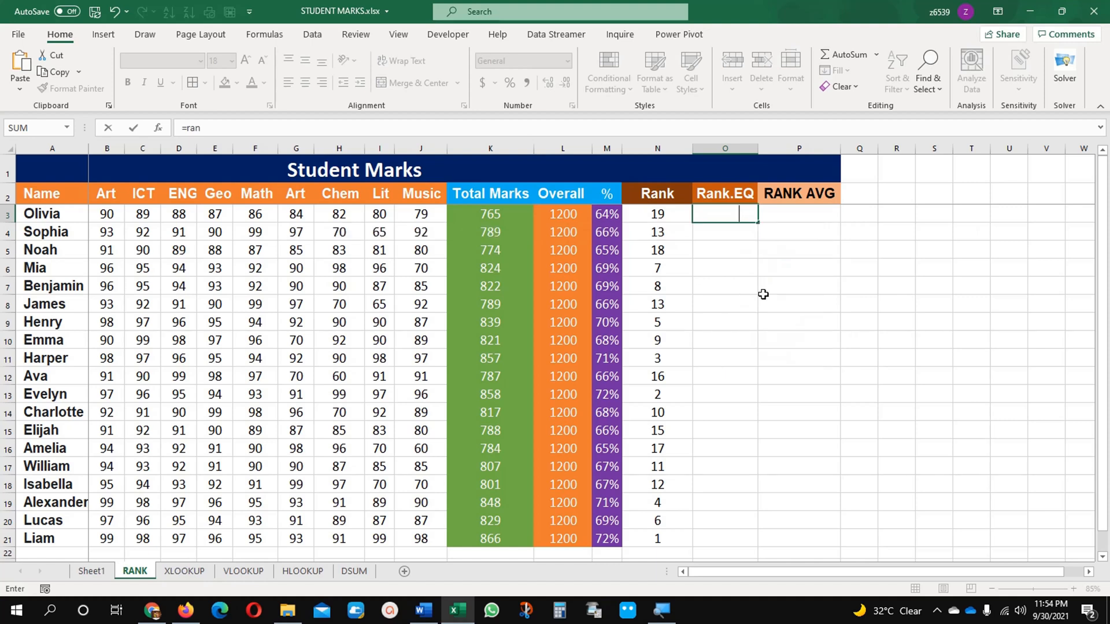
{"action": "key", "text": "Escape"}
- Set the font color of the empty Rank.EQ and RANK AVG cells O3:P21 to black
{"action": "left_click_drag", "start_coordinate": [728, 219], "coordinate": [788, 537]}
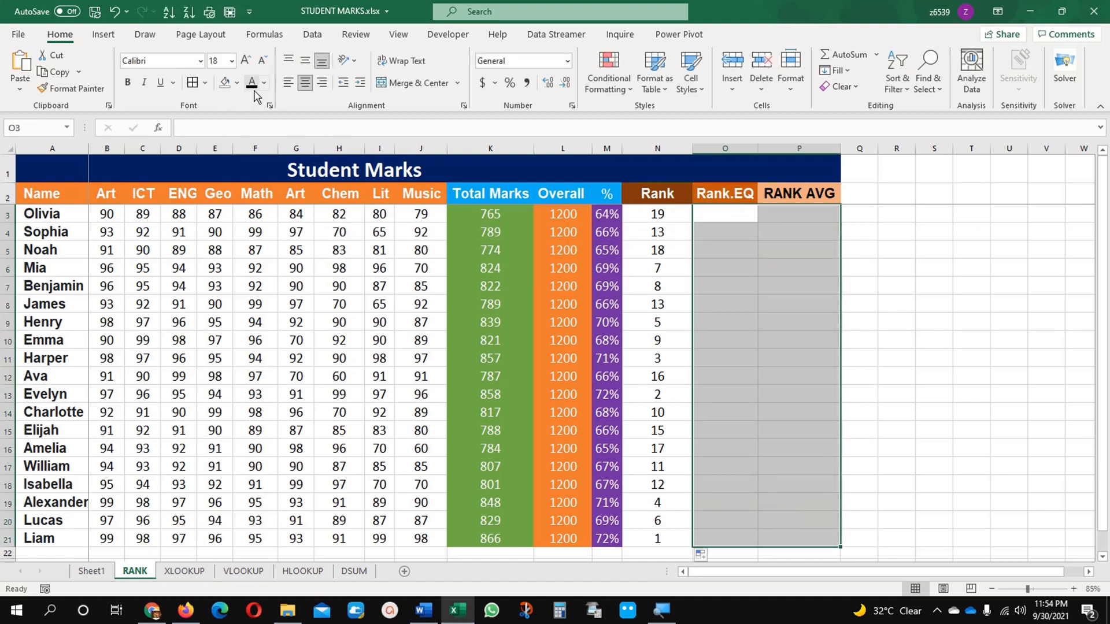
- Enter =RANK.EQ(M3,$M$3:$M$21) in O3 and fill it down the Rank.EQ column to O21
{"action": "left_click", "coordinate": [745, 216]}
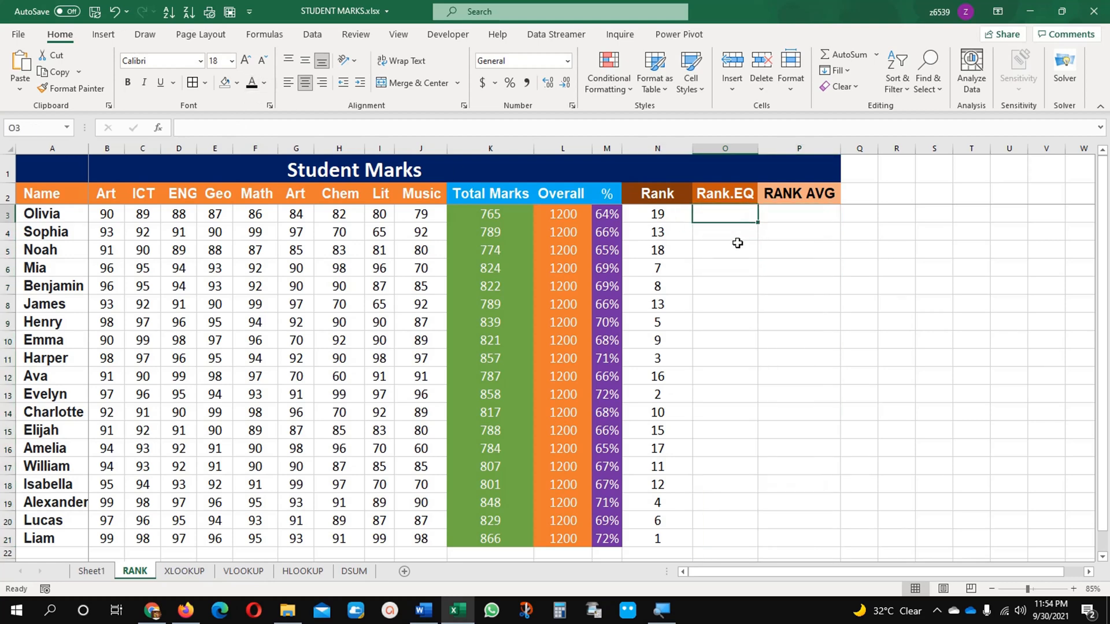
{"action": "type", "text": "=rank"}
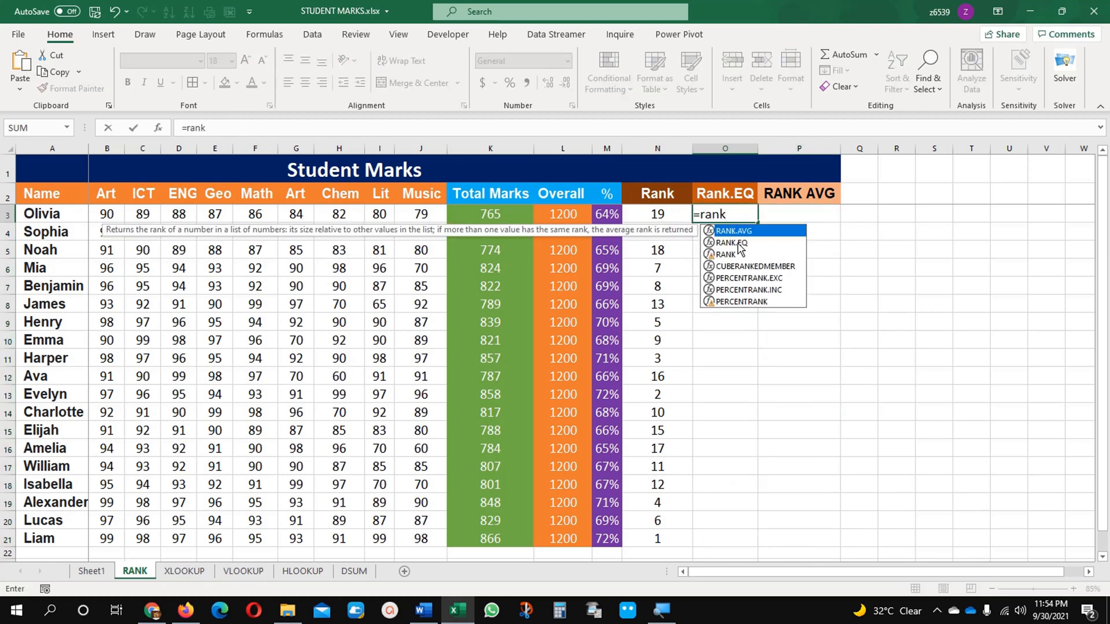
{"action": "double_click", "coordinate": [738, 244]}
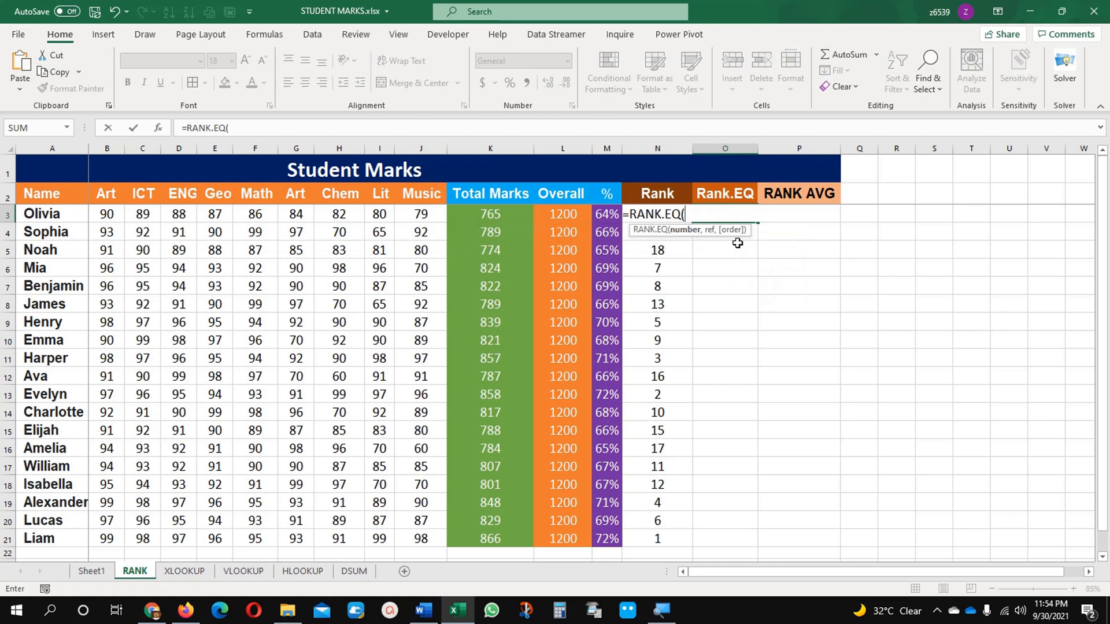
{"action": "left_click", "coordinate": [598, 214]}
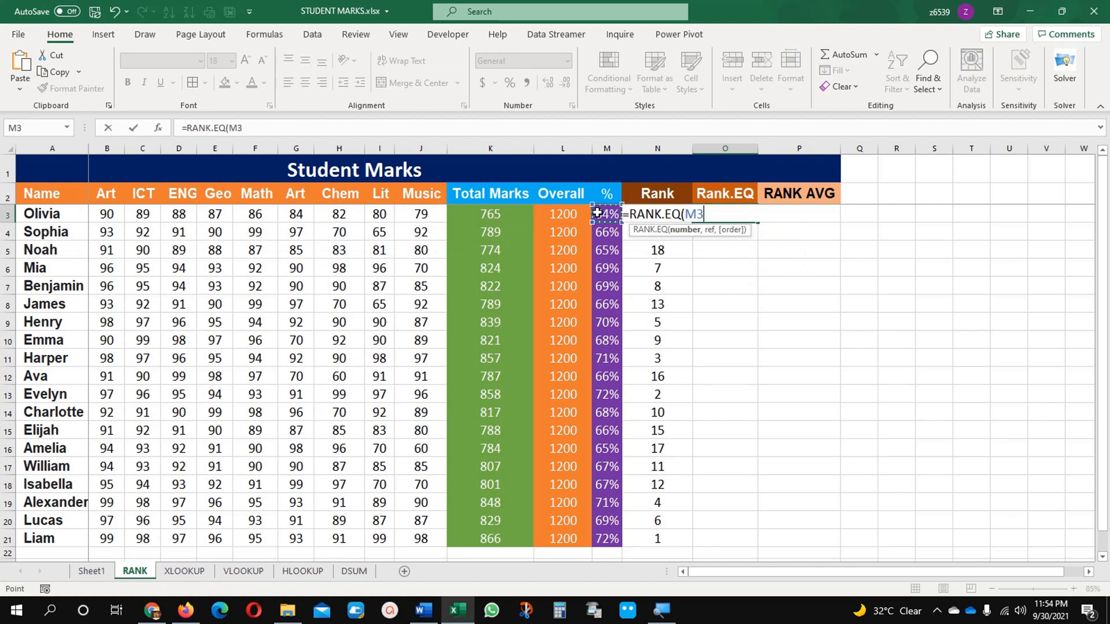
{"action": "type", "text": ","}
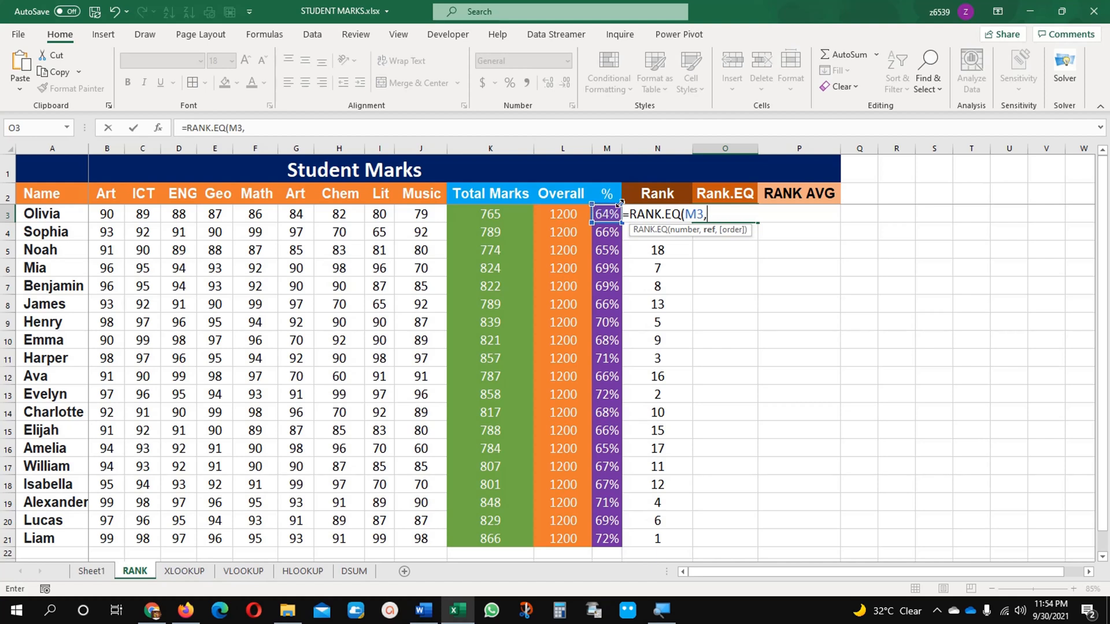
{"action": "left_click", "coordinate": [609, 211]}
{"action": "key", "text": "ctrl+shift+Down"}
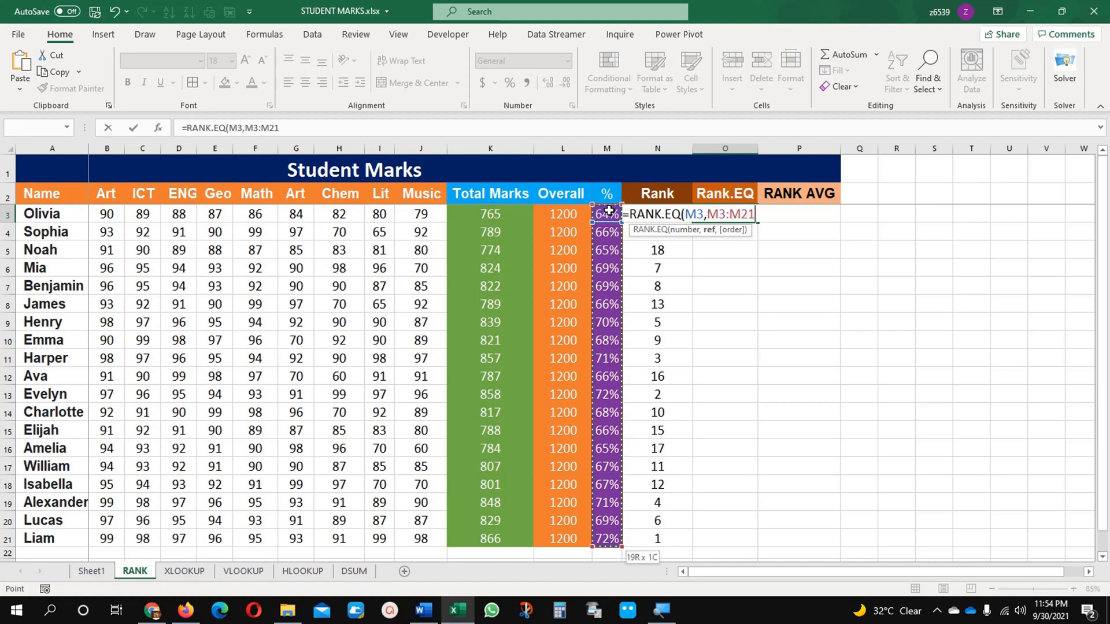
{"action": "key", "text": "F4"}
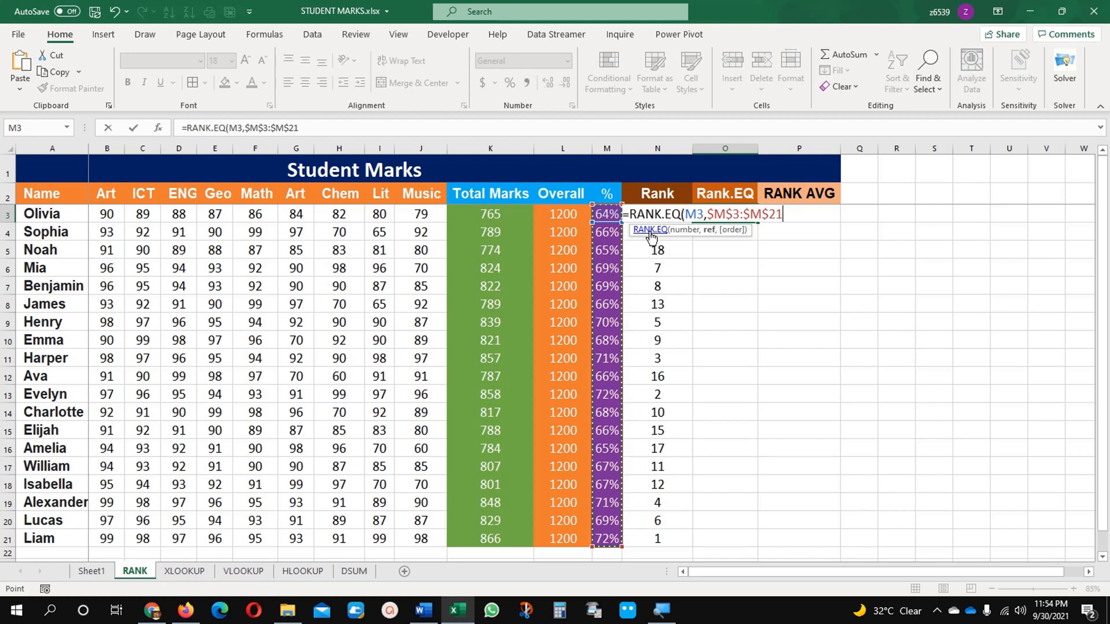
{"action": "type", "text": ","}
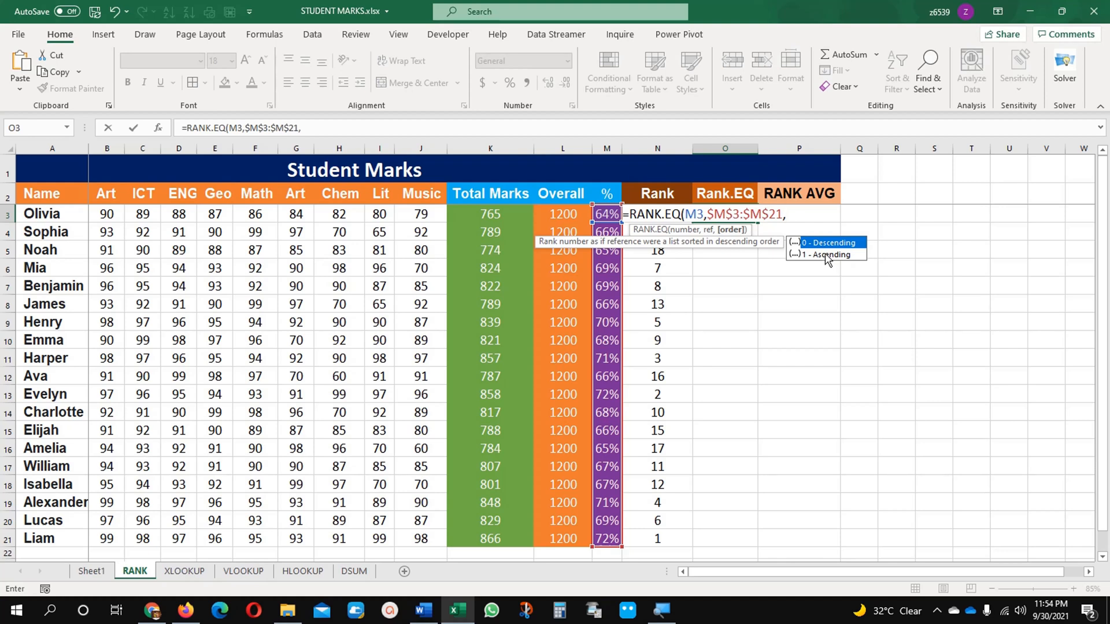
{"action": "key", "text": "BackSpace"}
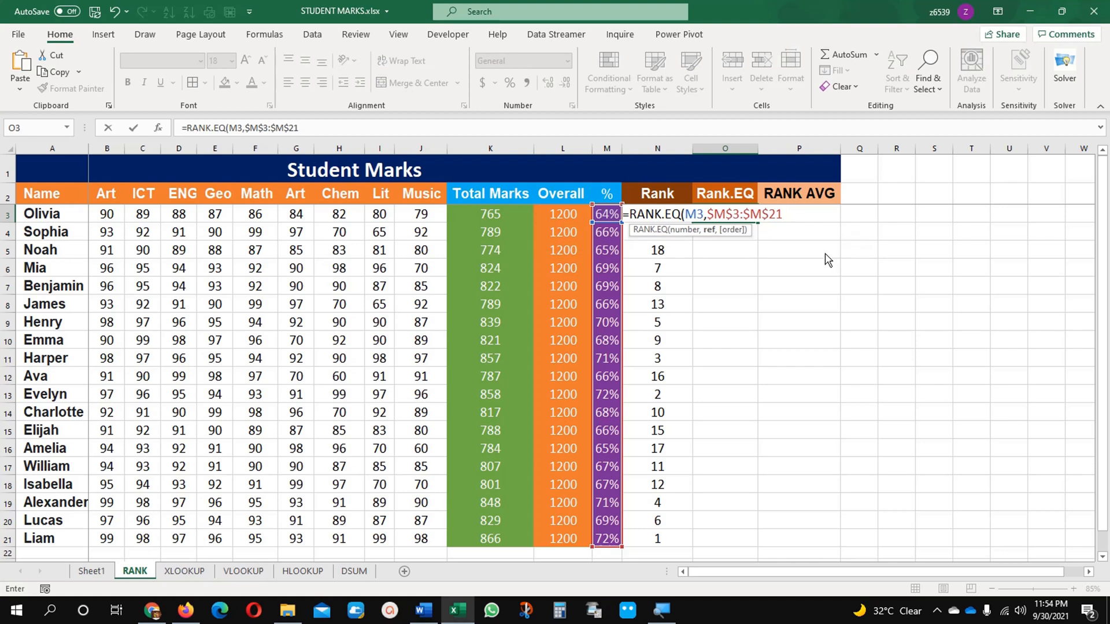
{"action": "type", "text": ")"}
{"action": "key", "text": "Return"}
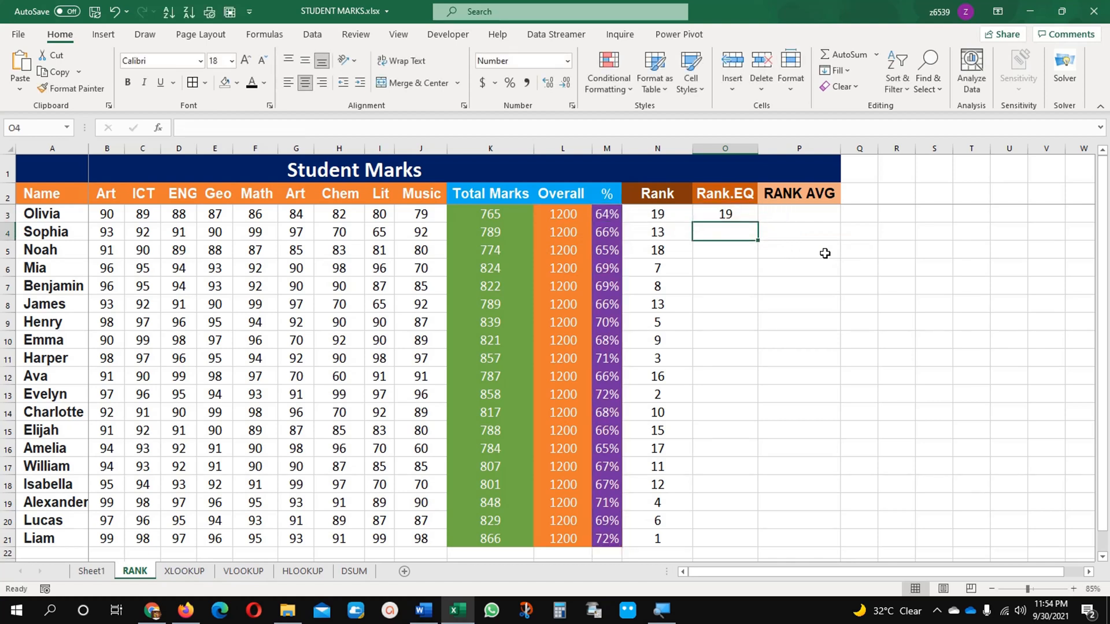
{"action": "left_click", "coordinate": [748, 211]}
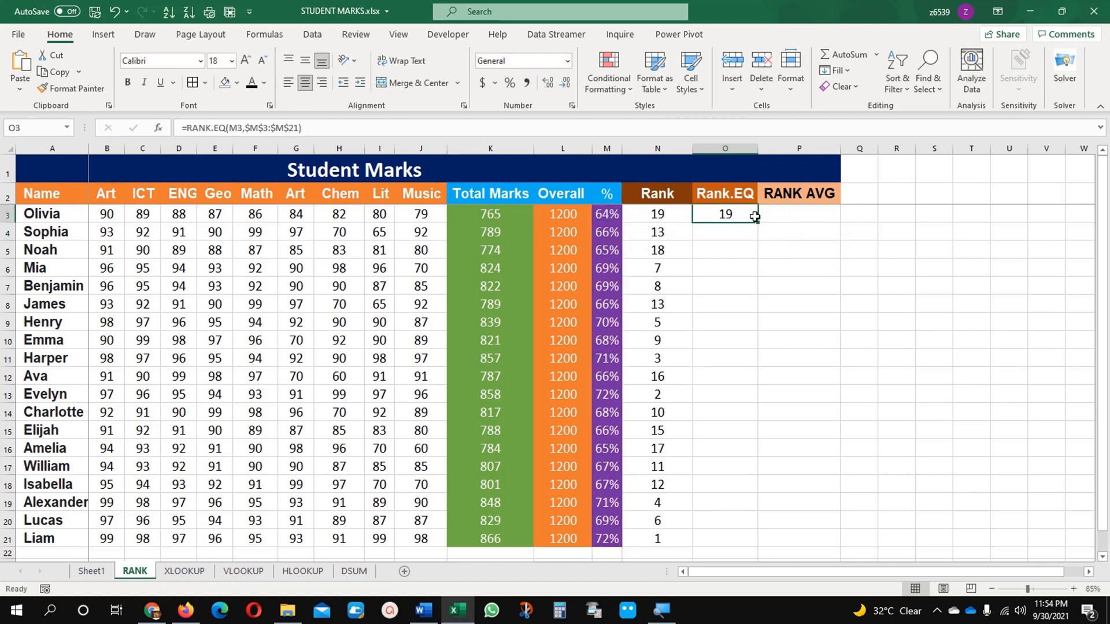
{"action": "double_click", "coordinate": [757, 221]}
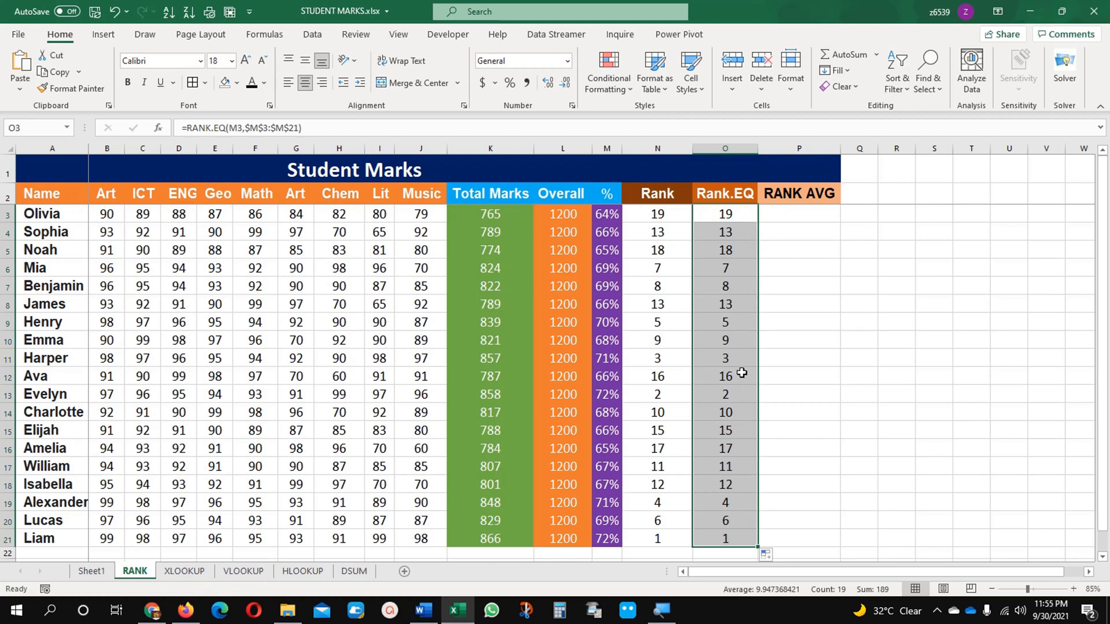
- Enter =RANK.AVG(M3,$M$3:$M$21) in P3 and fill it down the RANK AVG column to P21
{"action": "left_click", "coordinate": [790, 211]}
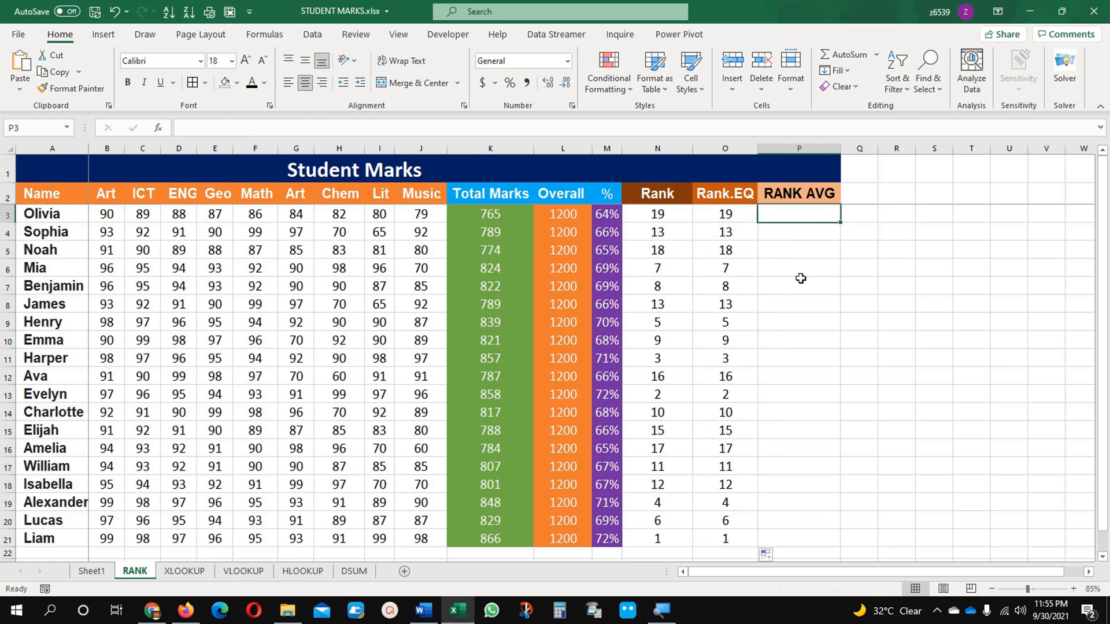
{"action": "type", "text": "=rank"}
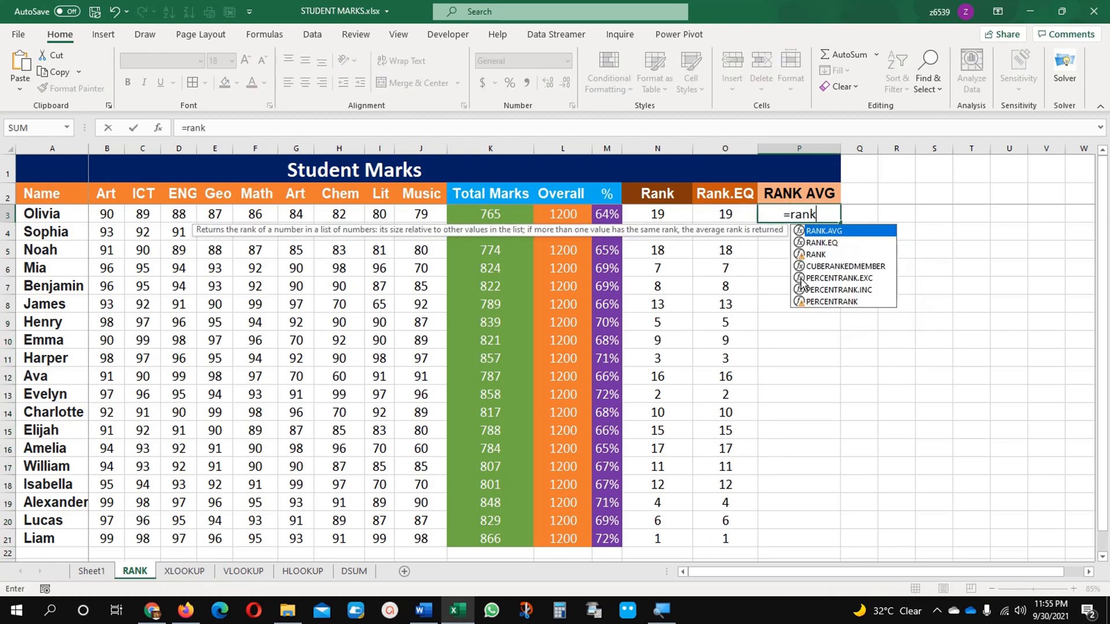
{"action": "key", "text": "Down"}
{"action": "key", "text": "Tab"}
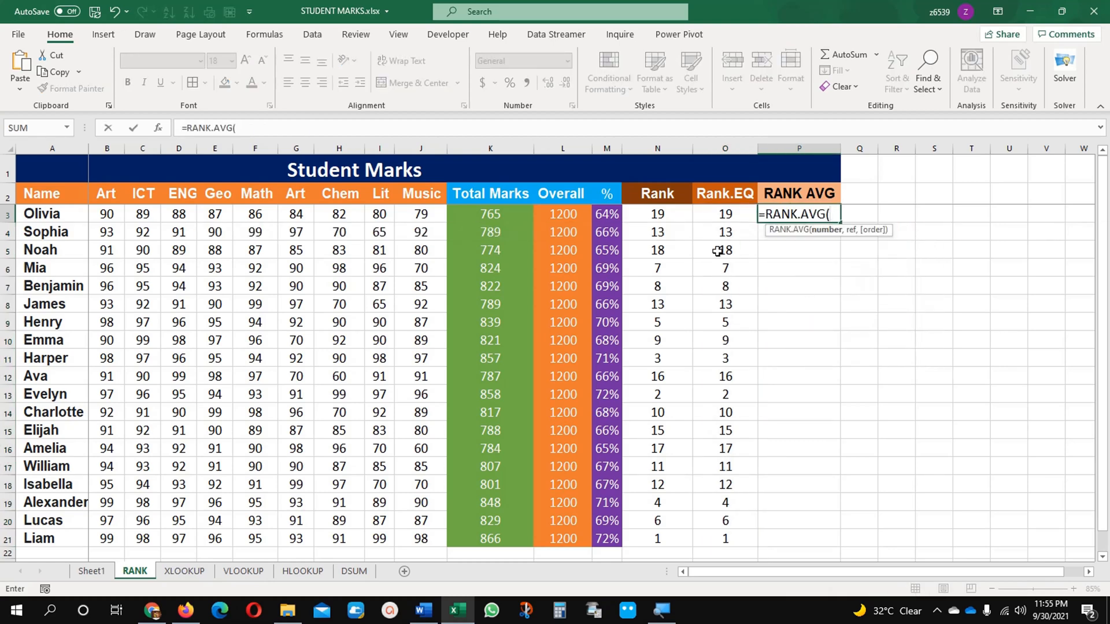
{"action": "left_click", "coordinate": [609, 211]}
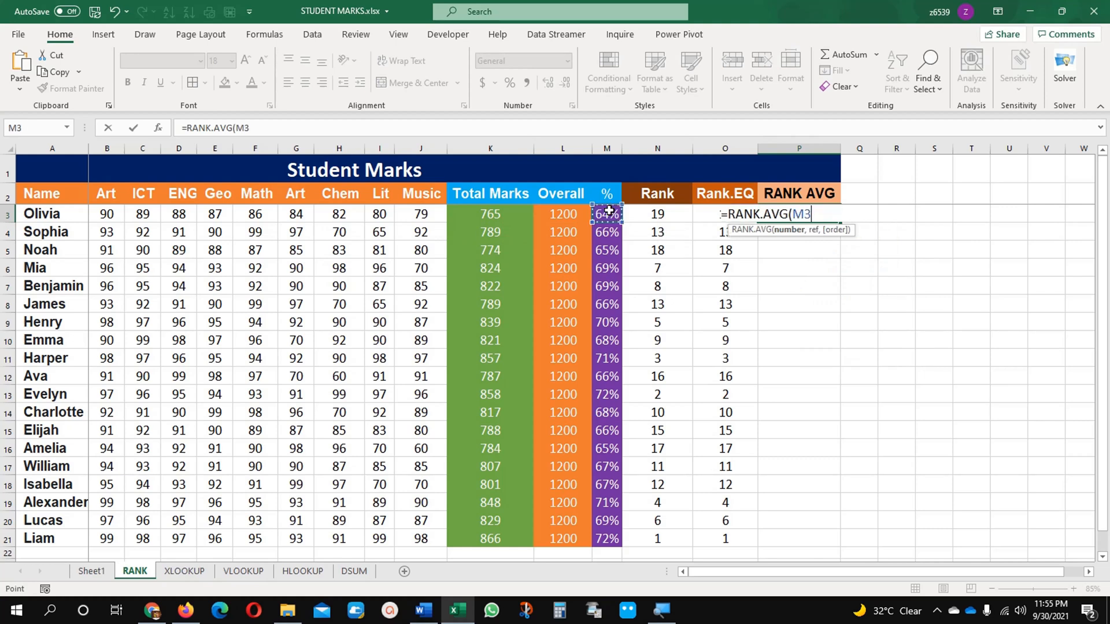
{"action": "type", "text": ","}
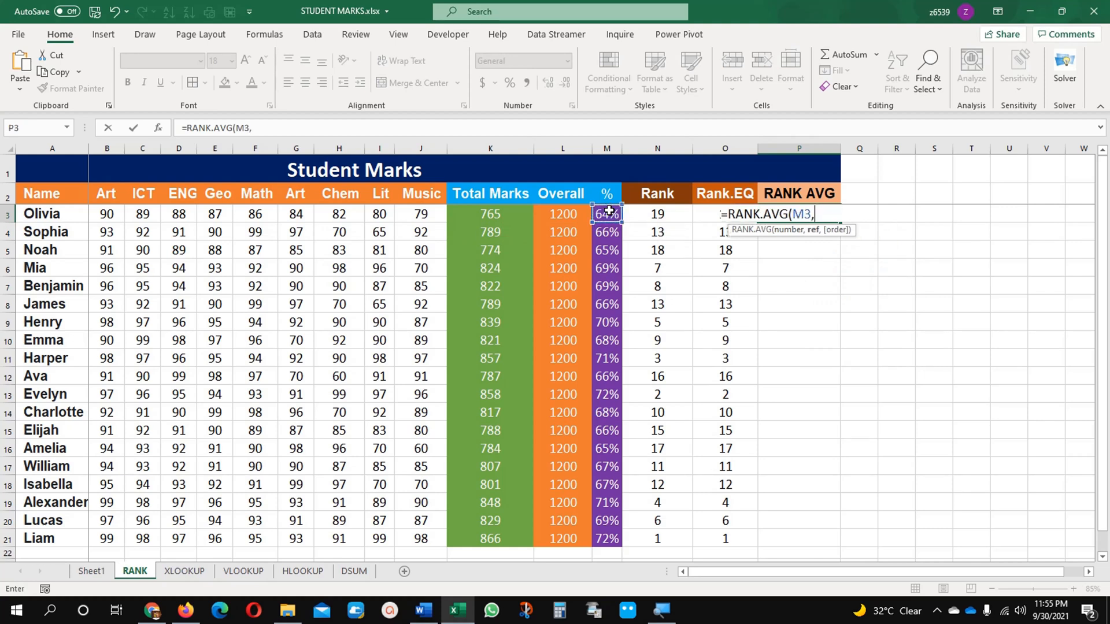
{"action": "left_click", "coordinate": [612, 215]}
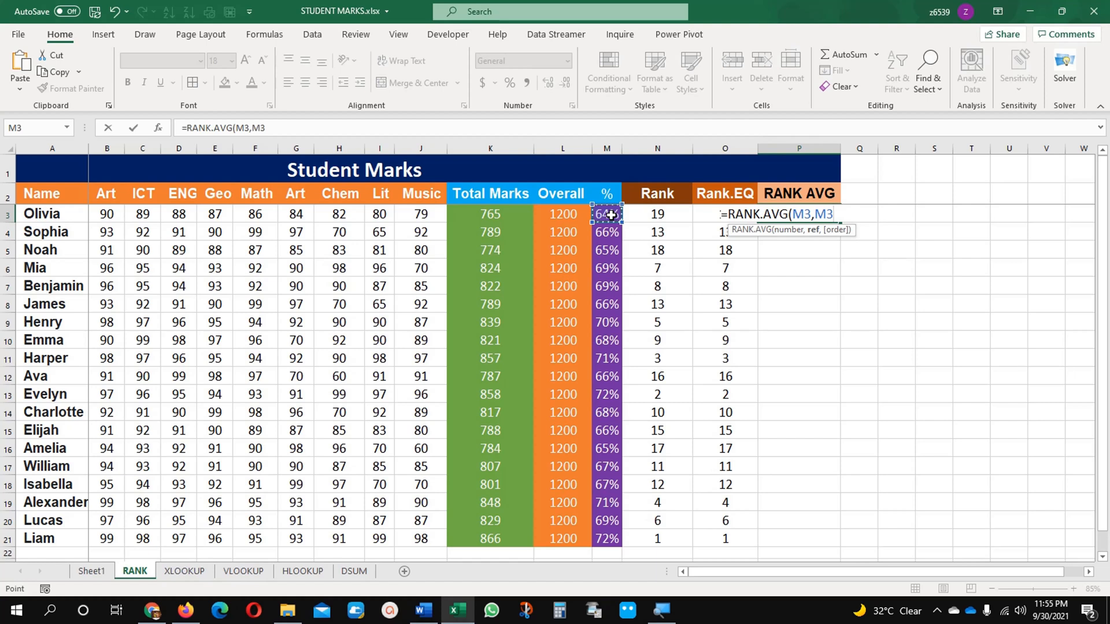
{"action": "key", "text": "ctrl+shift+Down"}
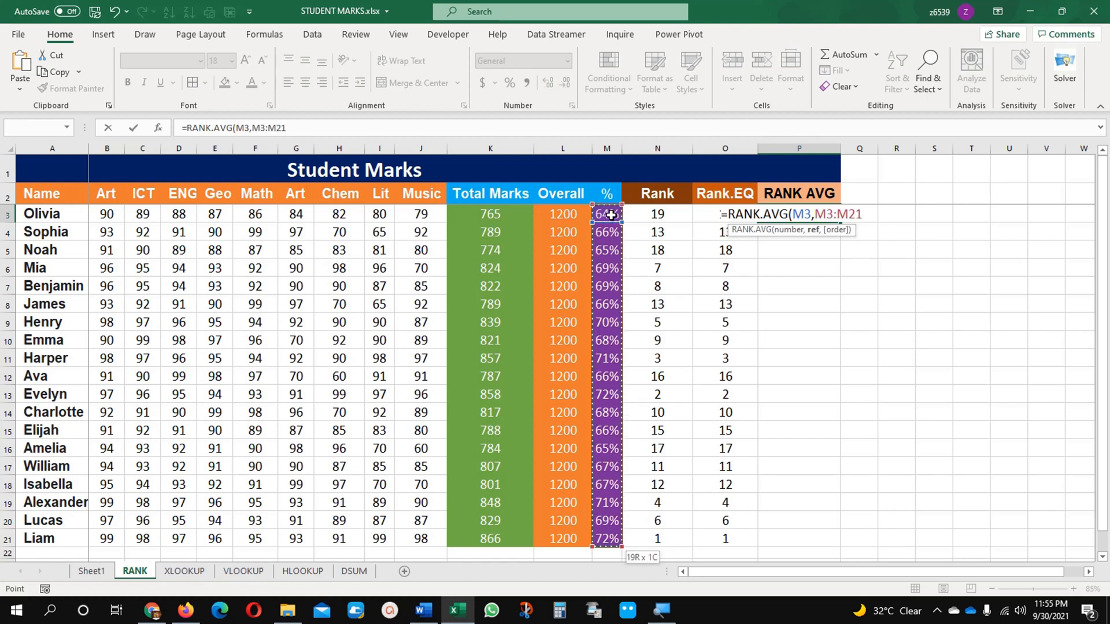
{"action": "key", "text": "F4"}
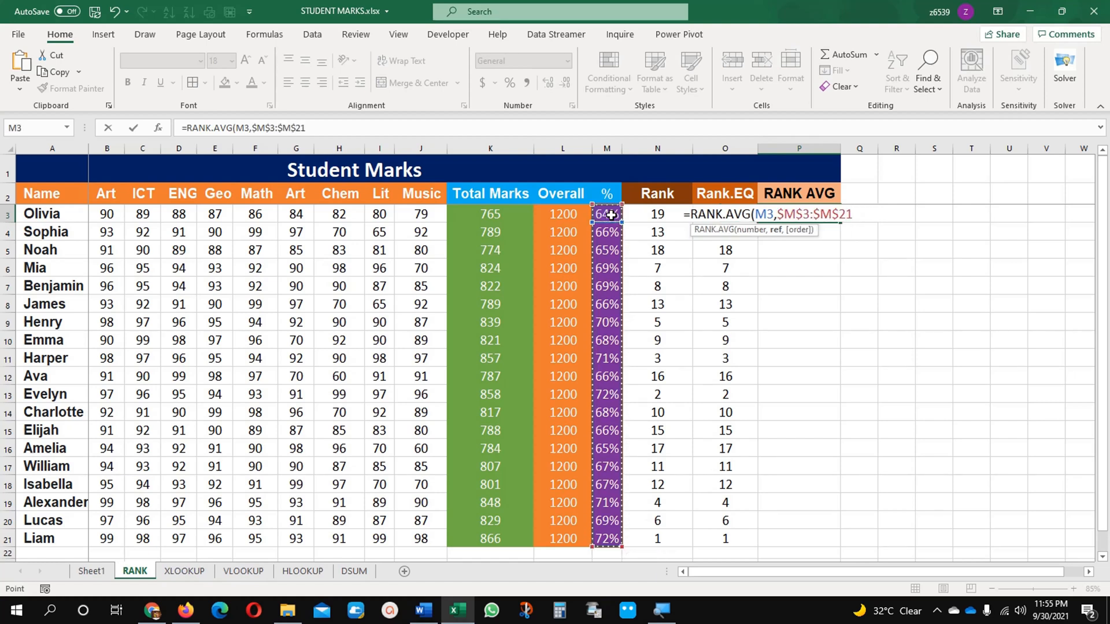
{"action": "type", "text": ")"}
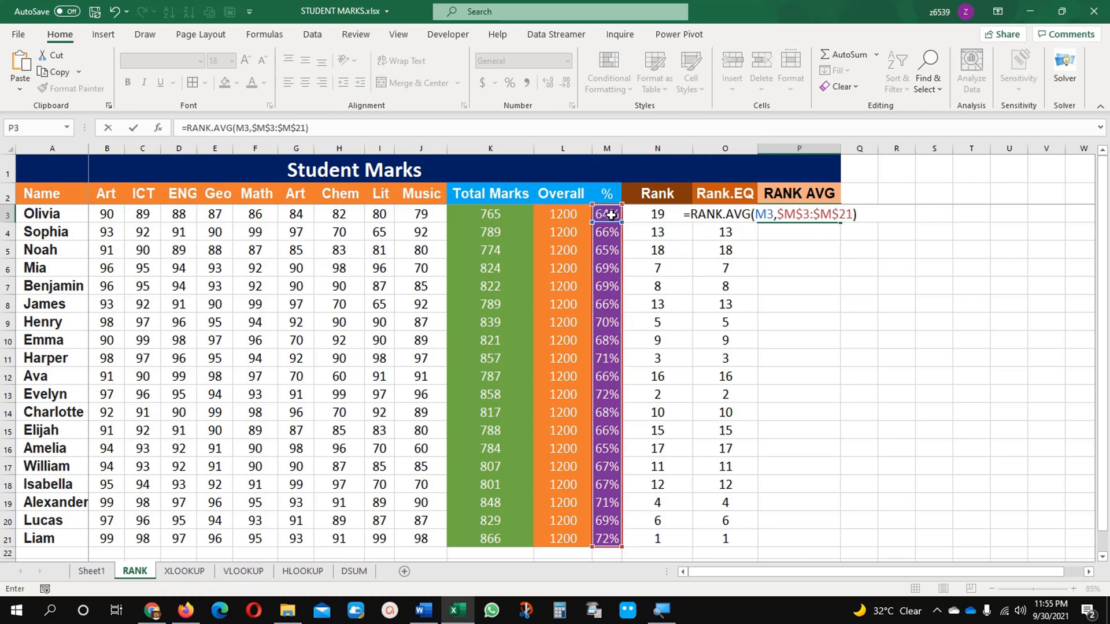
{"action": "key", "text": "Return"}
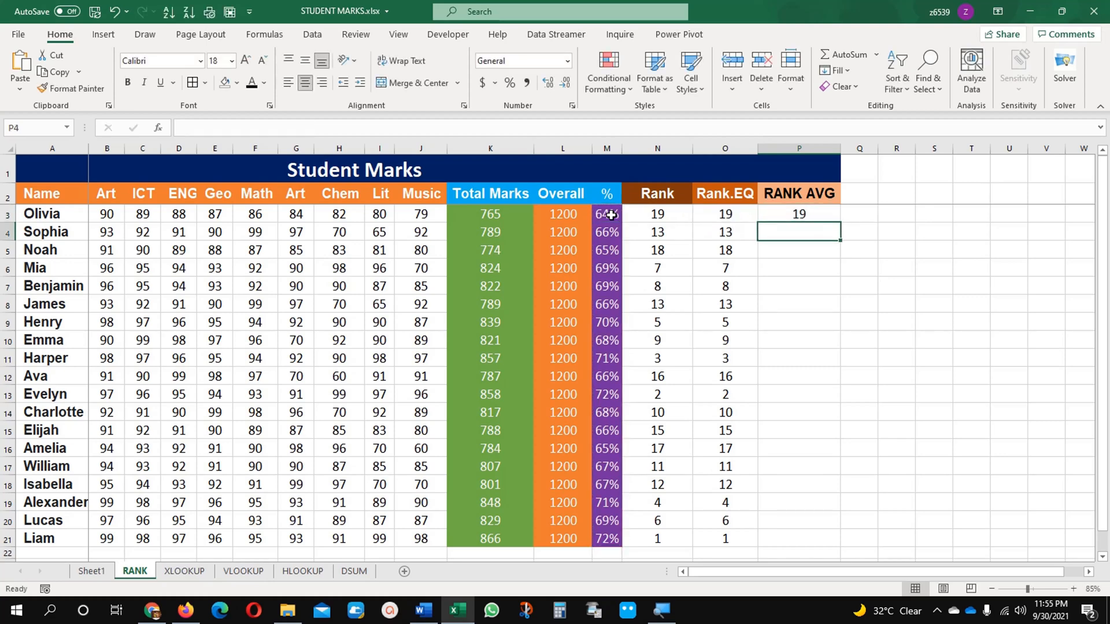
{"action": "left_click", "coordinate": [809, 216]}
{"action": "double_click", "coordinate": [842, 223]}
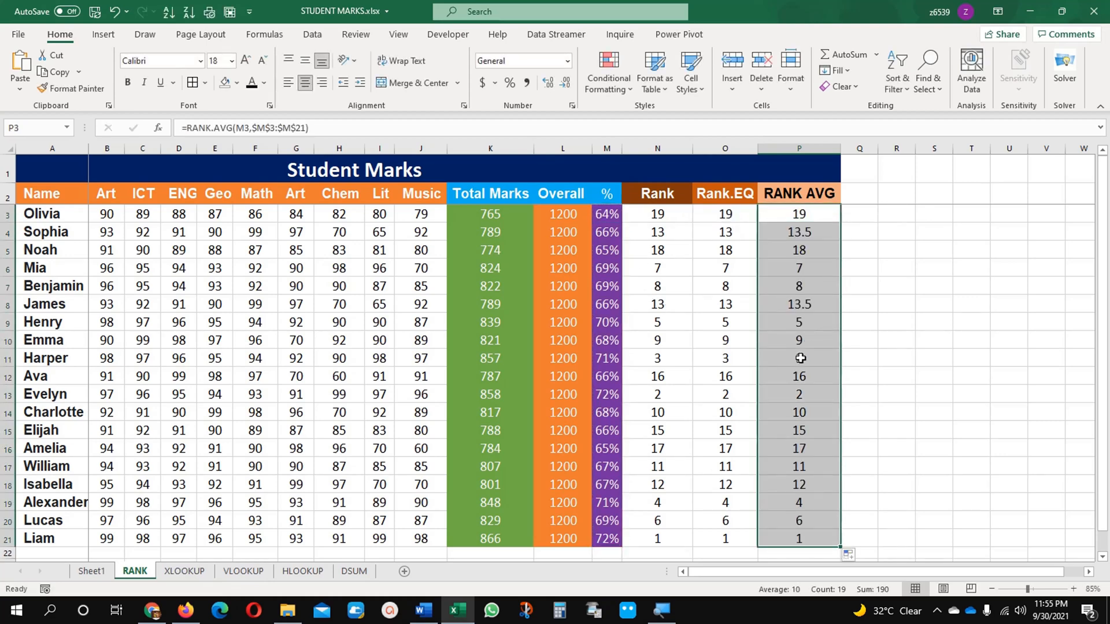
- Compare the RANK AVG results of the tied students in P4 and P8
{"action": "left_click", "coordinate": [803, 230]}
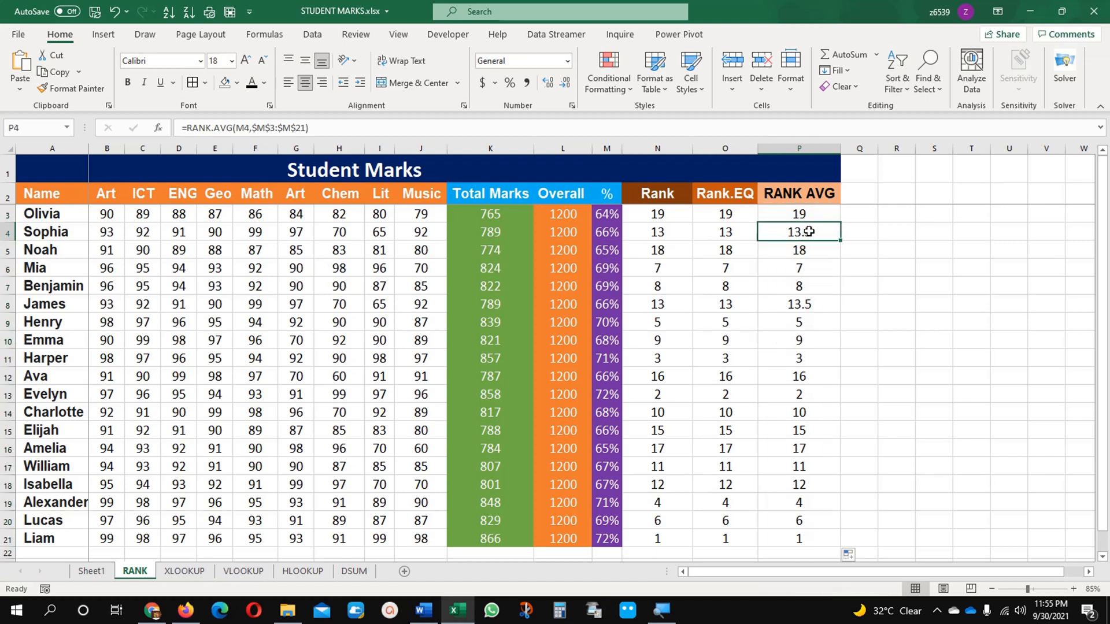
{"action": "left_click", "coordinate": [800, 286]}
{"action": "left_click", "coordinate": [801, 304]}
{"action": "left_click", "coordinate": [808, 233]}
{"action": "left_click", "coordinate": [802, 306]}
{"action": "left_click", "coordinate": [809, 233]}
{"action": "left_click", "coordinate": [814, 302]}
{"action": "left_click", "coordinate": [809, 288]}
{"action": "left_click", "coordinate": [812, 233]}
{"action": "left_click", "coordinate": [815, 303]}
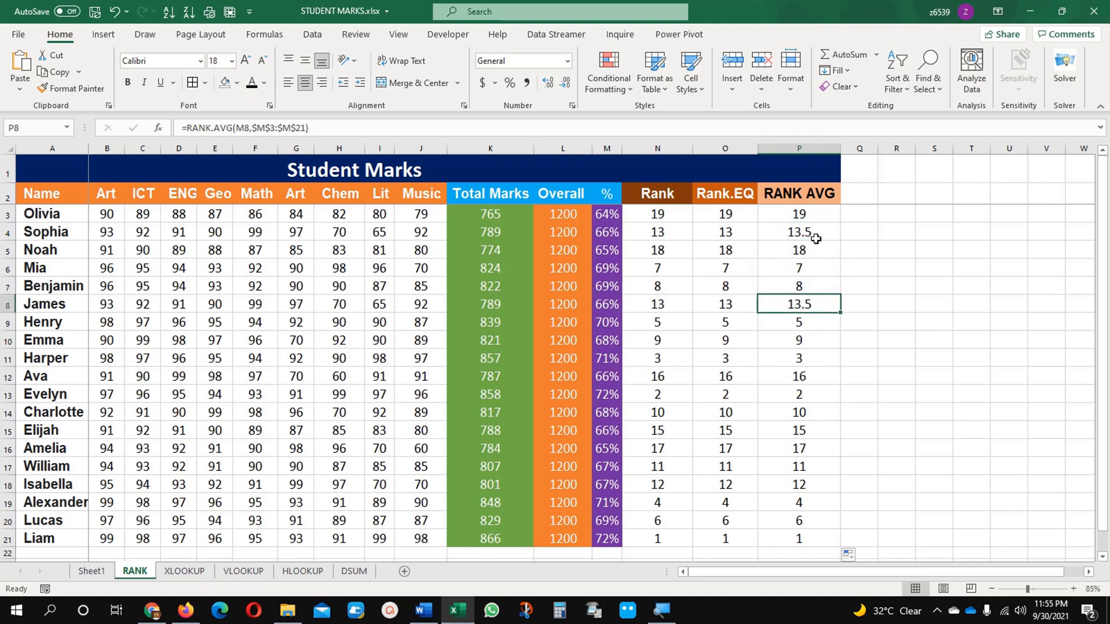
{"action": "left_click", "coordinate": [814, 237]}
{"action": "left_click", "coordinate": [812, 302]}
- Compare the Rank and Rank.EQ columns with the RANK AVG results in P3:P21
{"action": "left_click", "coordinate": [659, 195]}
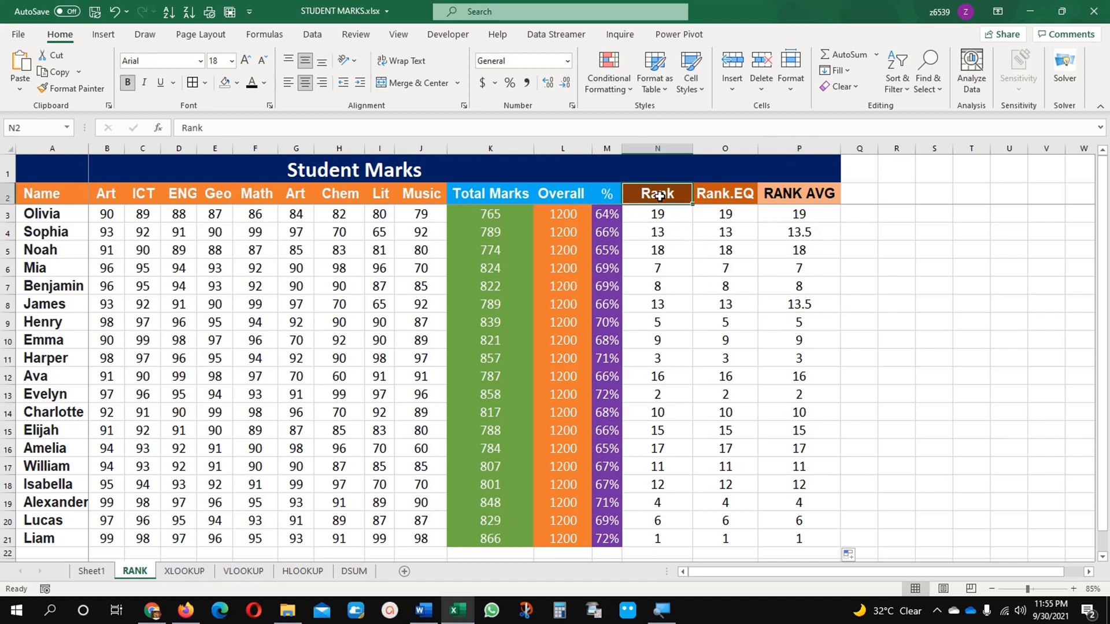
{"action": "left_click", "coordinate": [722, 195]}
{"action": "left_click_drag", "start_coordinate": [723, 196], "coordinate": [681, 193]}
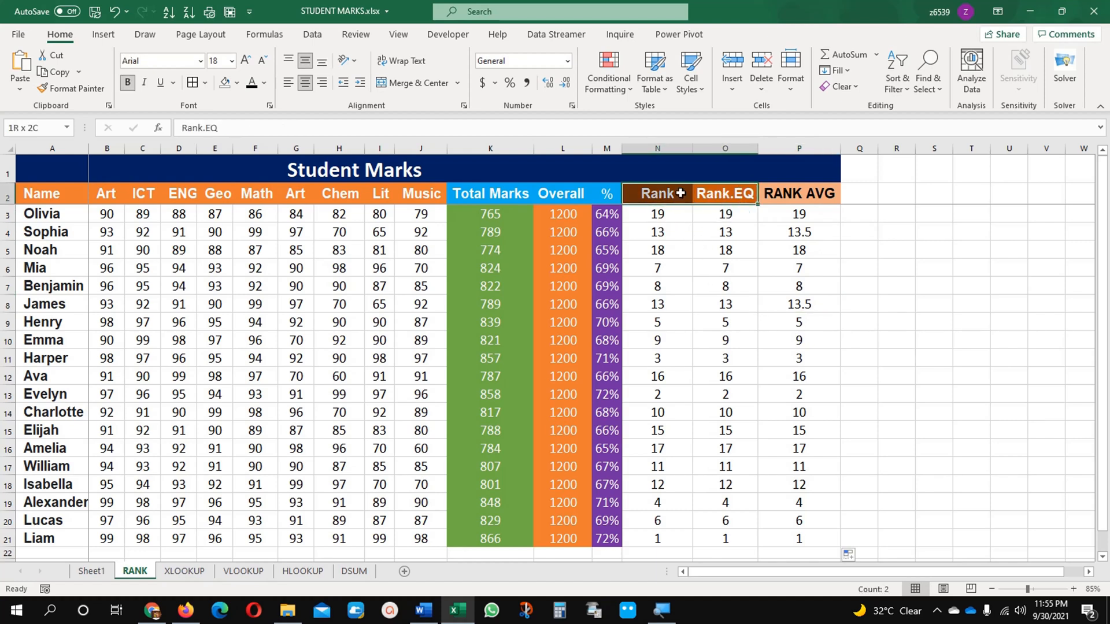
{"action": "left_click", "coordinate": [706, 216]}
{"action": "left_click", "coordinate": [682, 195]}
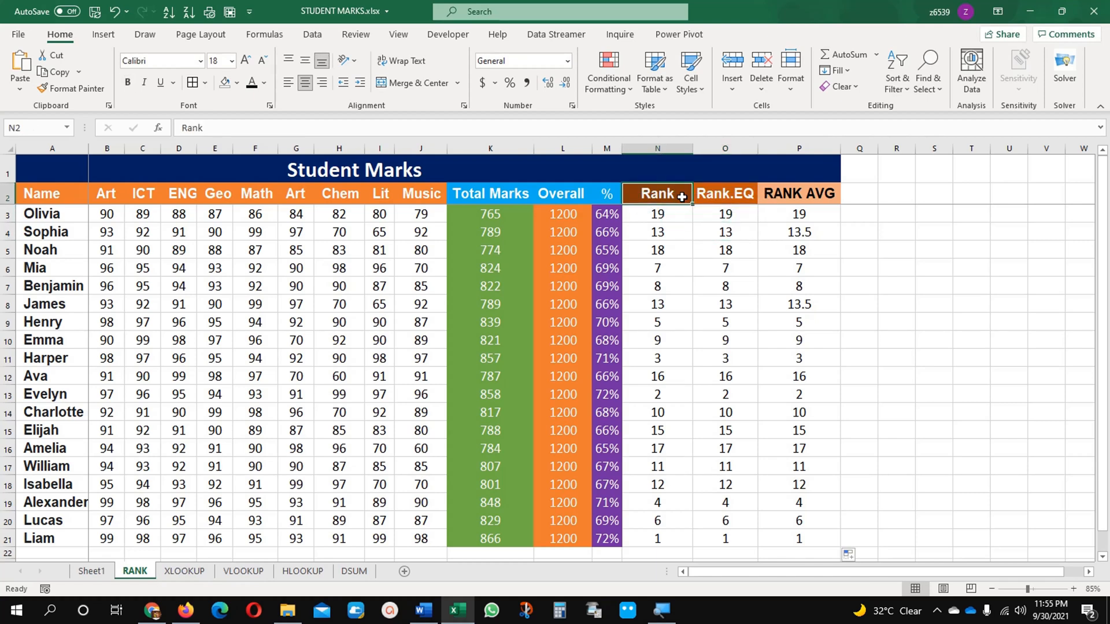
{"action": "left_click", "coordinate": [724, 198]}
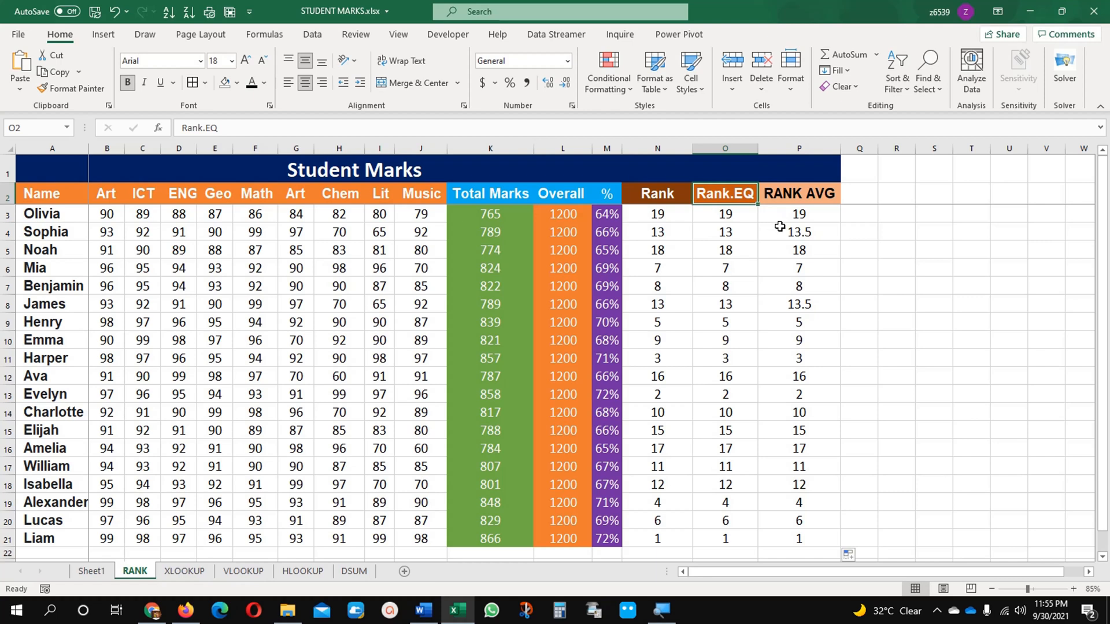
{"action": "left_click", "coordinate": [790, 194]}
{"action": "left_click", "coordinate": [799, 215]}
{"action": "left_click_drag", "start_coordinate": [799, 215], "coordinate": [806, 539]}
{"action": "left_click", "coordinate": [785, 371]}
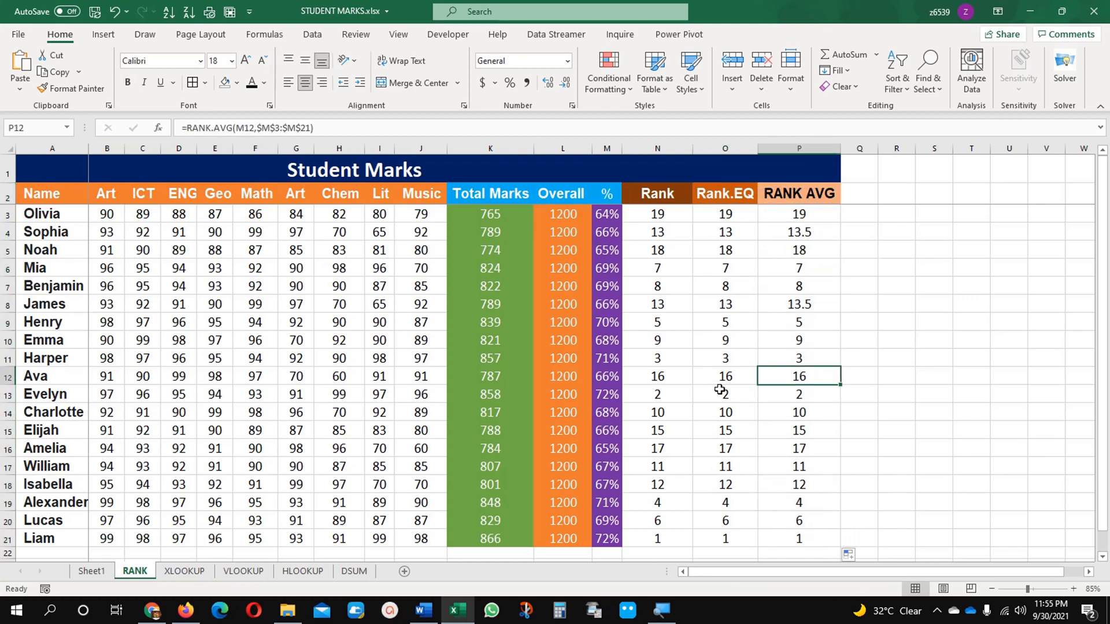
{"action": "left_click", "coordinate": [781, 200]}
- Add filters to the header row A2:P2, from Name to RANK AVG
{"action": "left_click", "coordinate": [56, 194]}
{"action": "left_click_drag", "start_coordinate": [56, 195], "coordinate": [795, 198]}
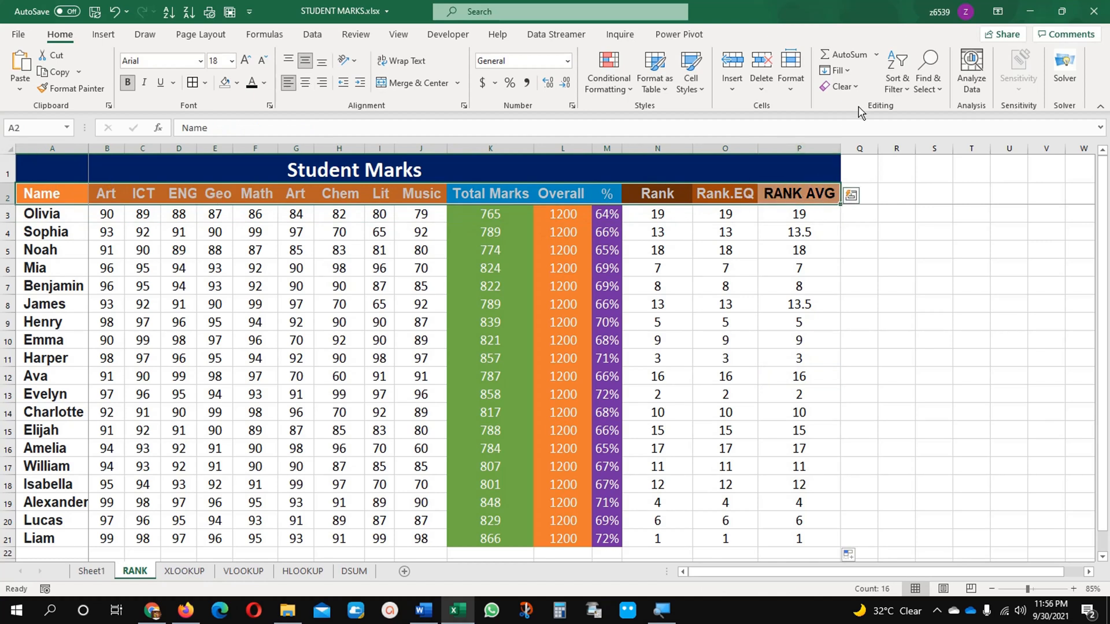
{"action": "left_click", "coordinate": [898, 70]}
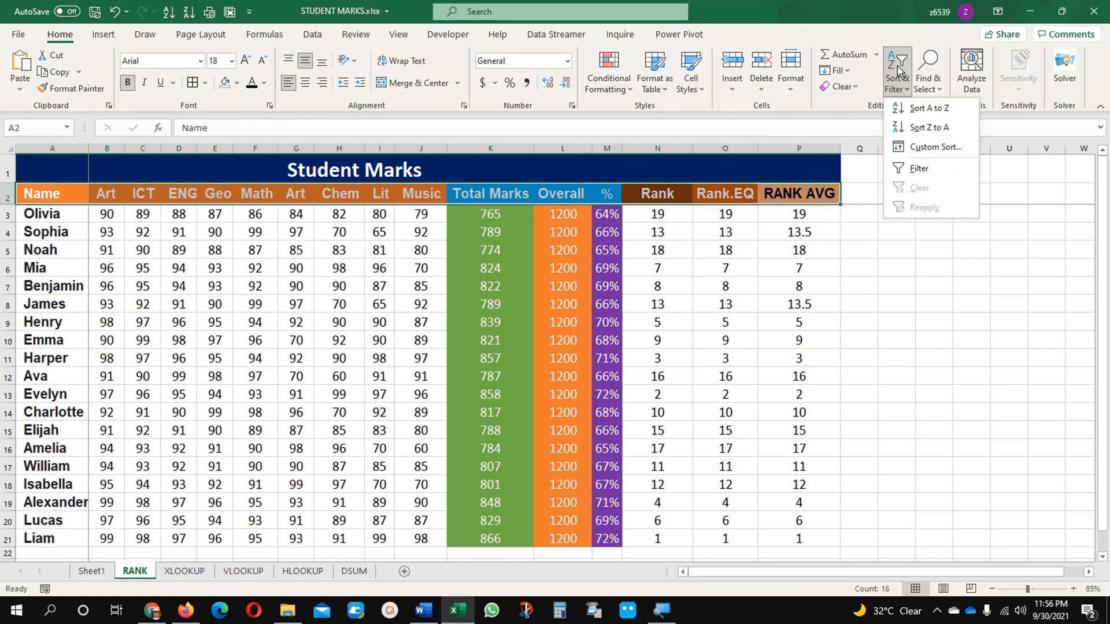
{"action": "left_click", "coordinate": [911, 168]}
- Sort the student table by the RANK AVG column from largest to smallest
{"action": "left_click", "coordinate": [807, 232]}
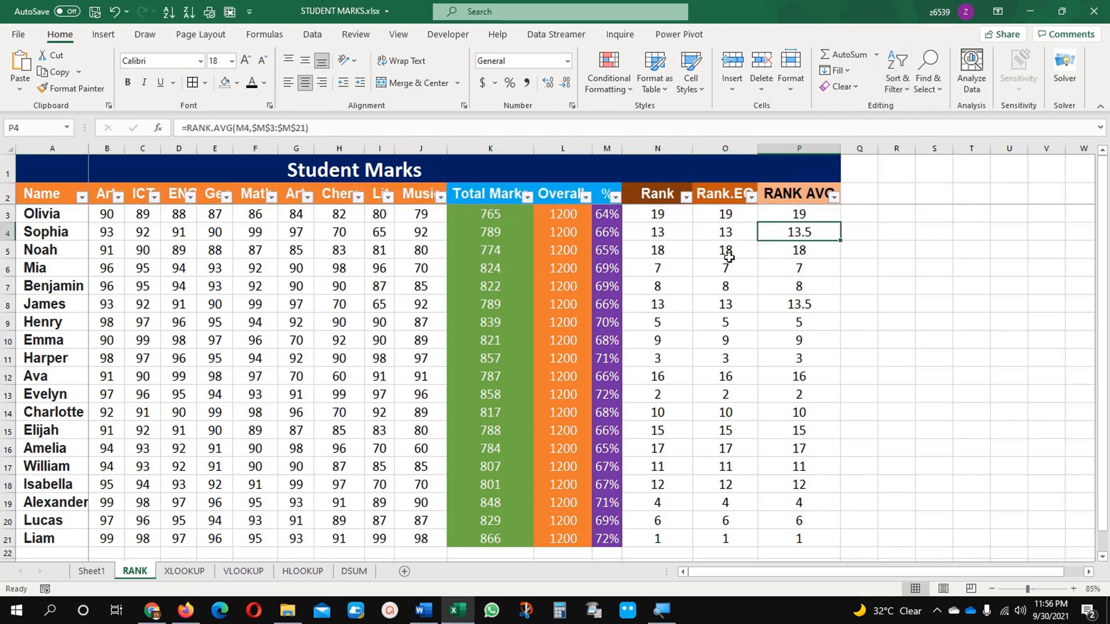
{"action": "left_click", "coordinate": [800, 218]}
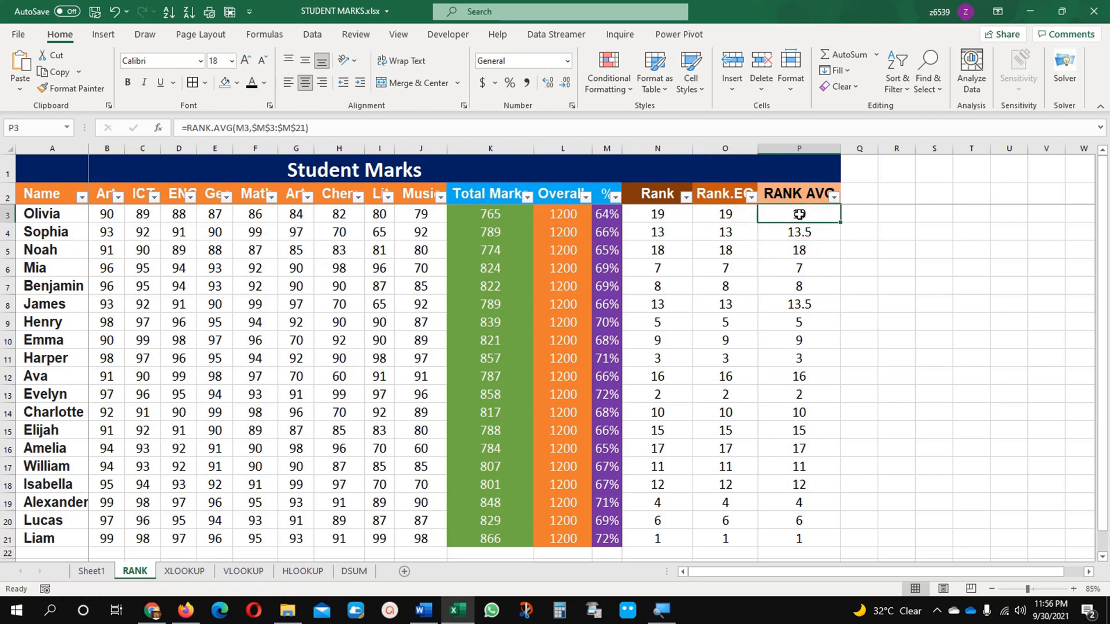
{"action": "left_click", "coordinate": [834, 198]}
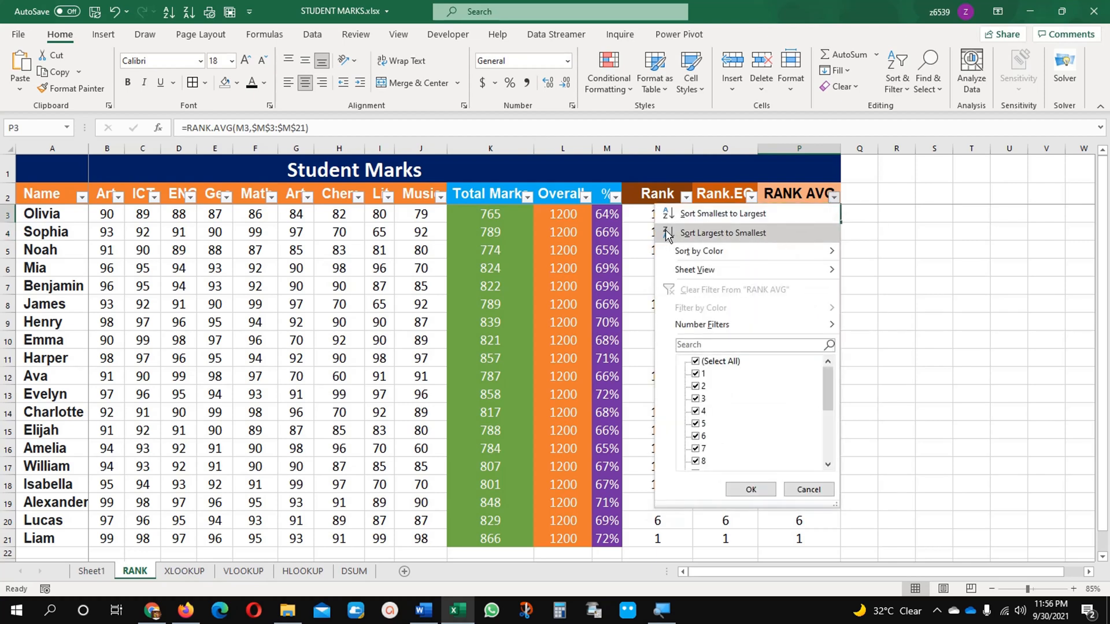
{"action": "left_click", "coordinate": [688, 237]}
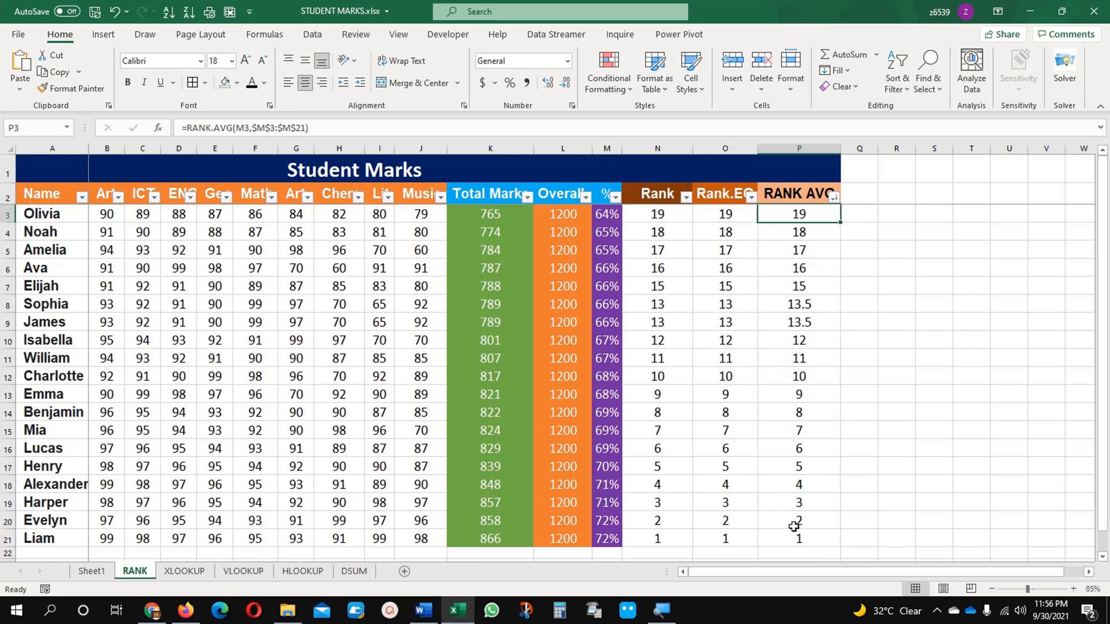
- Review the sorted RANK AVG values, then re-sort the table by that column from smallest to largest
{"action": "left_click", "coordinate": [806, 226]}
{"action": "left_click", "coordinate": [803, 212]}
{"action": "left_click_drag", "start_coordinate": [803, 211], "coordinate": [796, 518]}
{"action": "left_click", "coordinate": [800, 413]}
{"action": "left_click", "coordinate": [833, 198]}
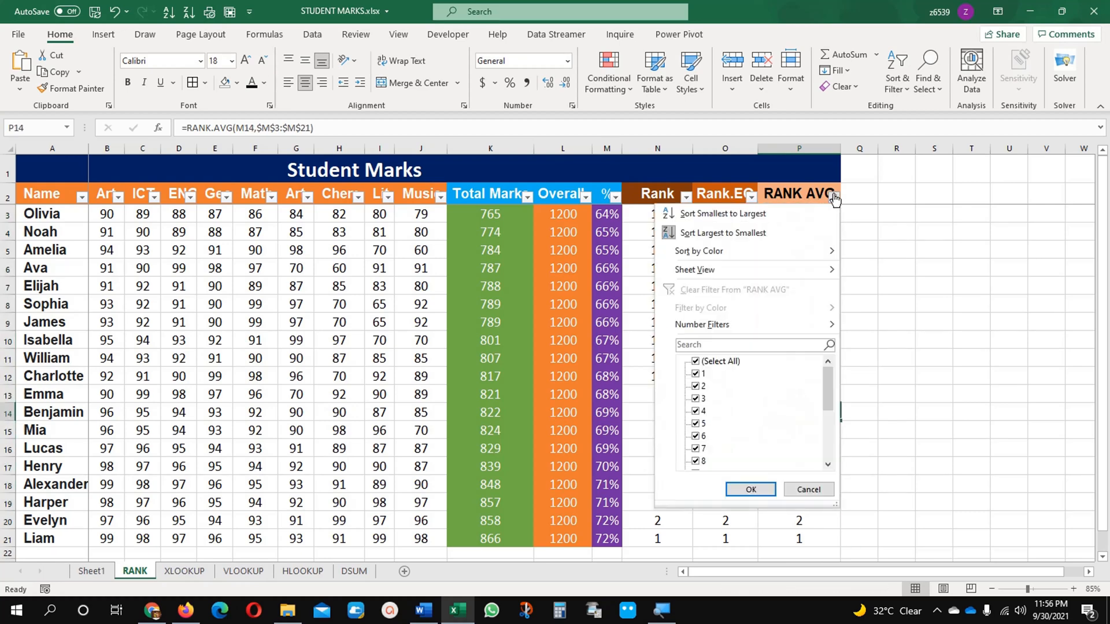
{"action": "left_click", "coordinate": [748, 214]}
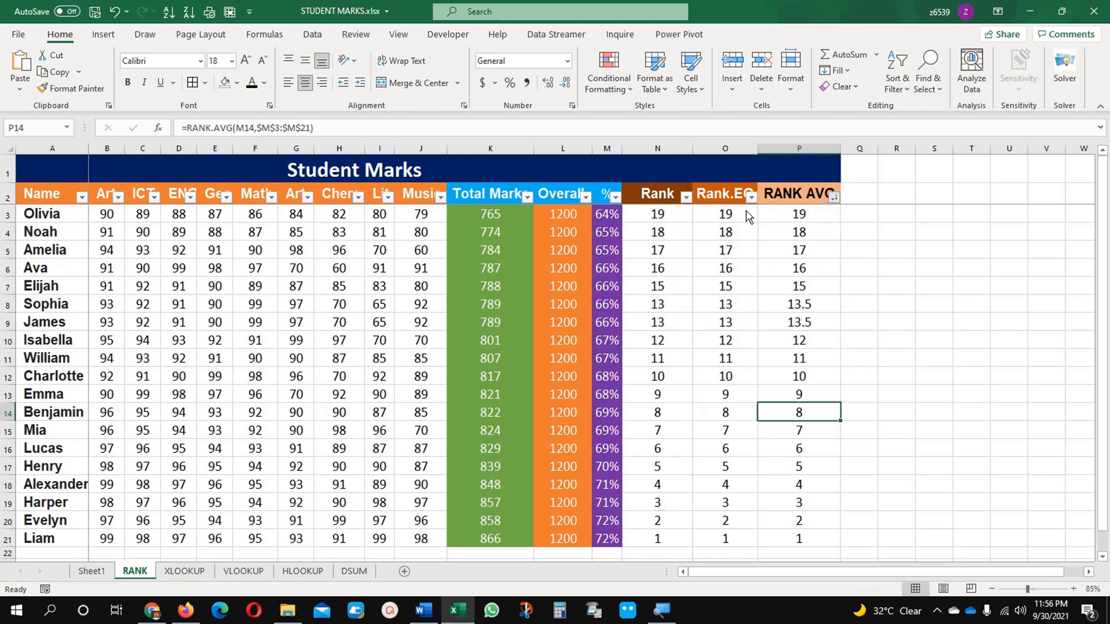